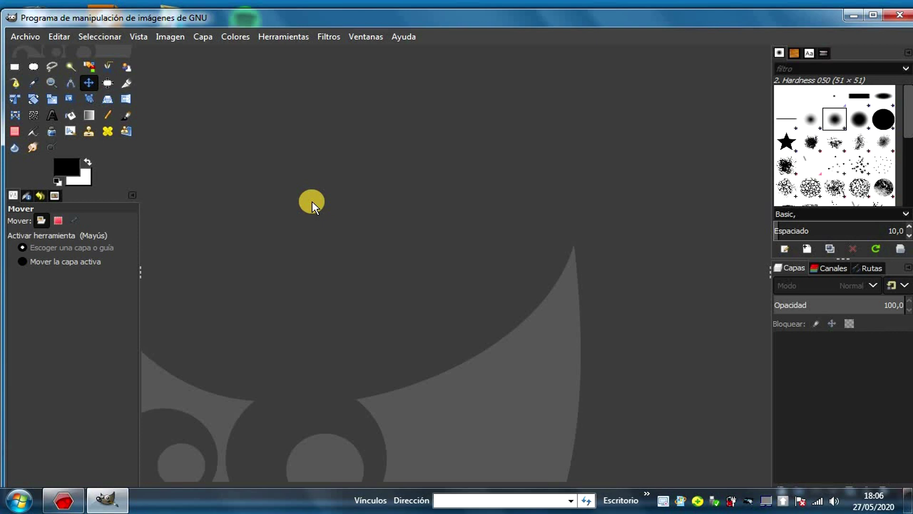
# Step: Open 4. linea de horizonte.jpg, converting its Adobe RGB profile to GIMP's built-in sRGB
pyautogui.click(22, 37)
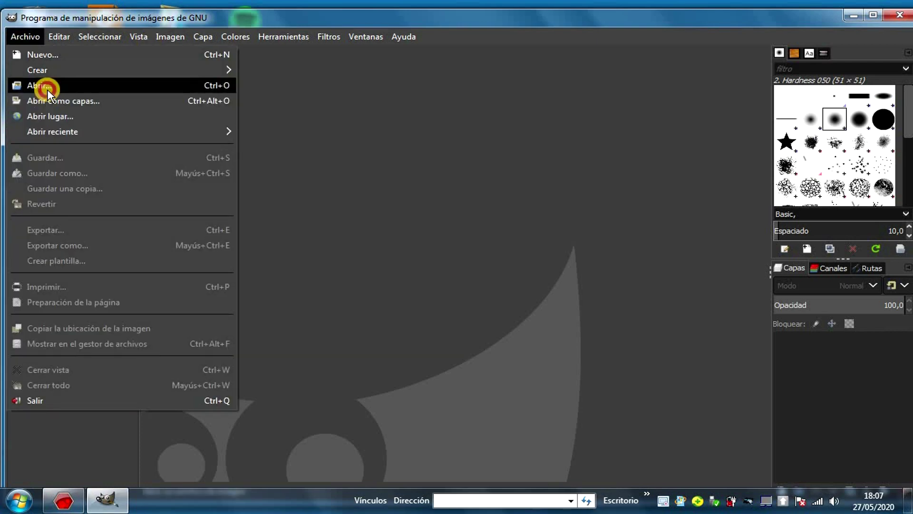
pyautogui.click(48, 85)
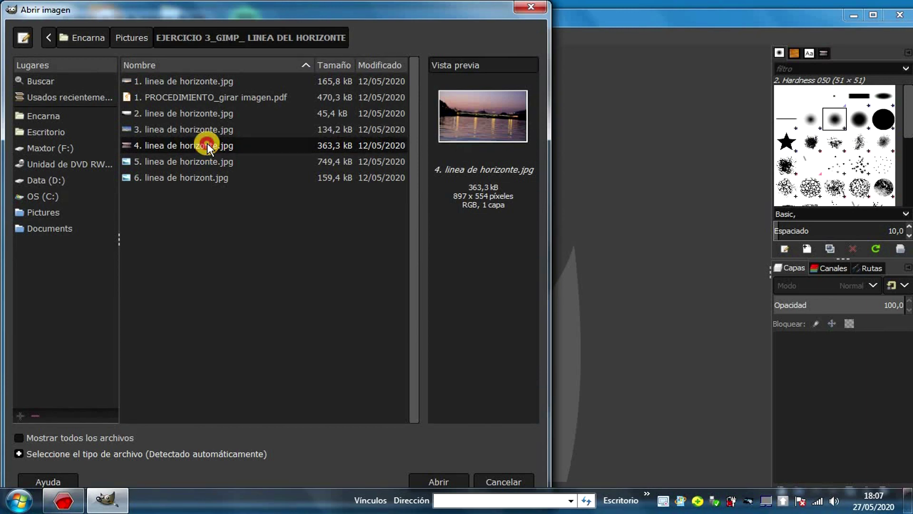
pyautogui.click(439, 483)
pyautogui.click(539, 345)
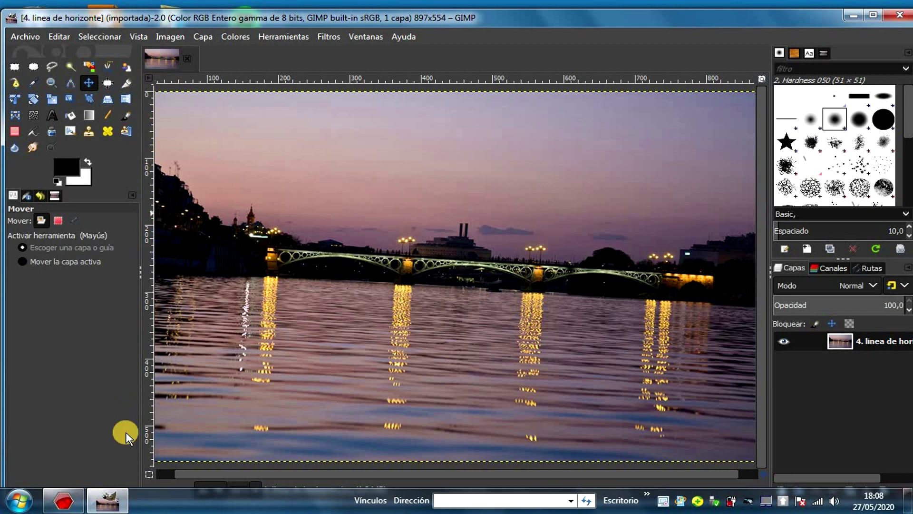
# Step: Start pulling a horizontal guide from the top ruler into the loaded bridge photo
pyautogui.click(391, 81)
# Step: Place horizontal guides across the sky and across the water
pyautogui.click(392, 81)
pyautogui.moveTo(391, 81); pyautogui.dragTo(385, 199)
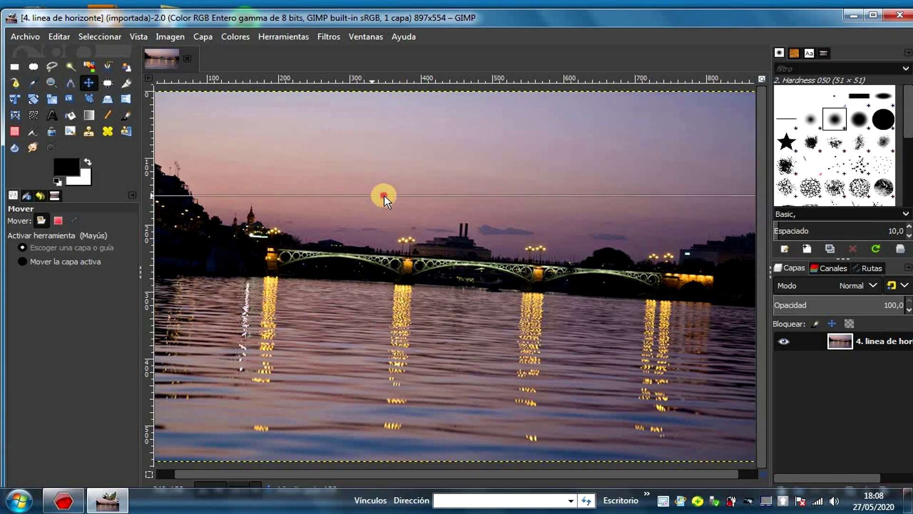
pyautogui.moveTo(384, 196); pyautogui.dragTo(384, 192)
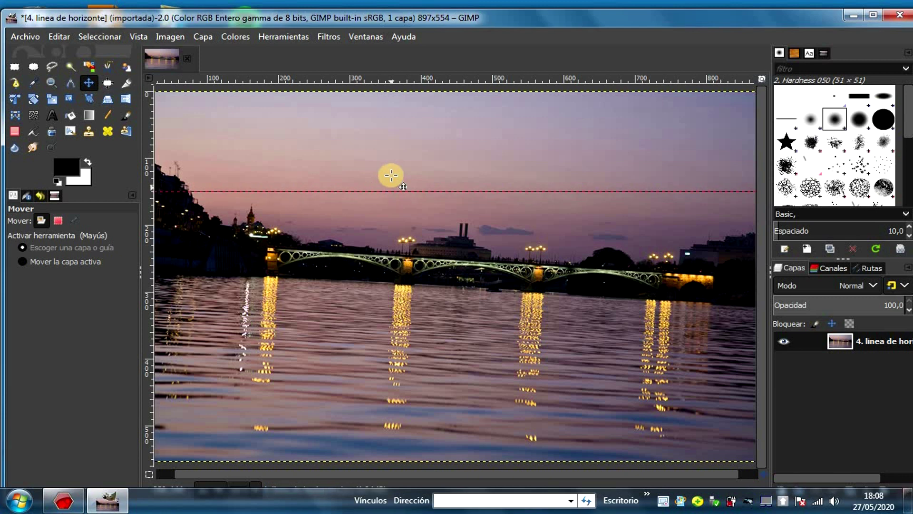
pyautogui.moveTo(388, 76); pyautogui.dragTo(380, 147)
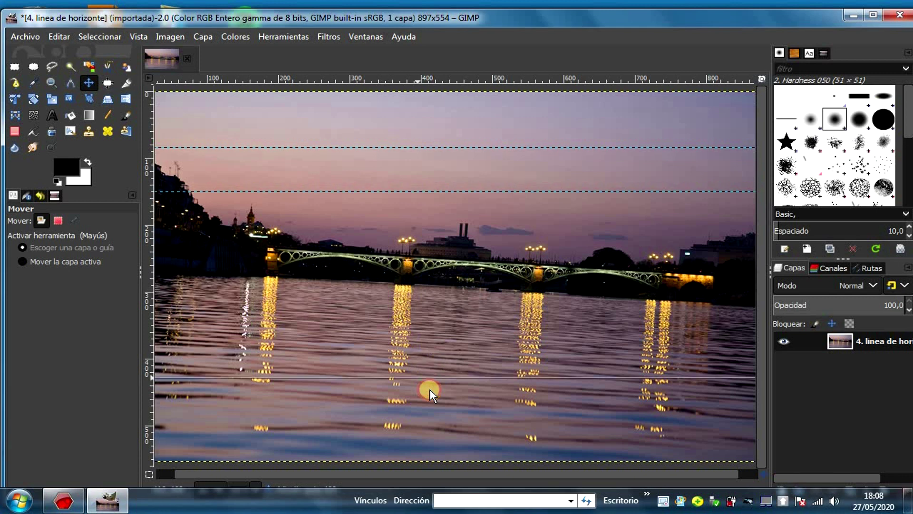
pyautogui.moveTo(430, 381); pyautogui.dragTo(429, 387)
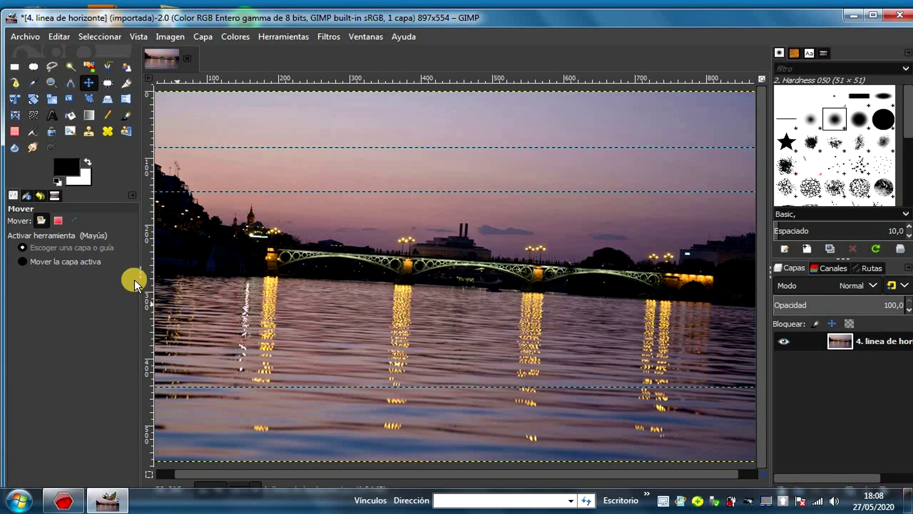
# Step: Add vertical guides aligned with the bridge's left and right ends
pyautogui.moveTo(150, 275); pyautogui.dragTo(259, 288)
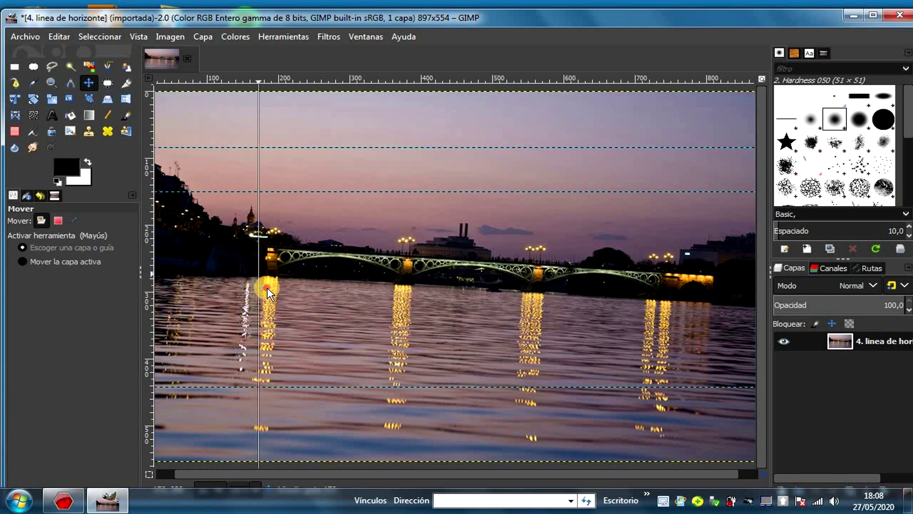
pyautogui.moveTo(259, 288); pyautogui.dragTo(264, 287)
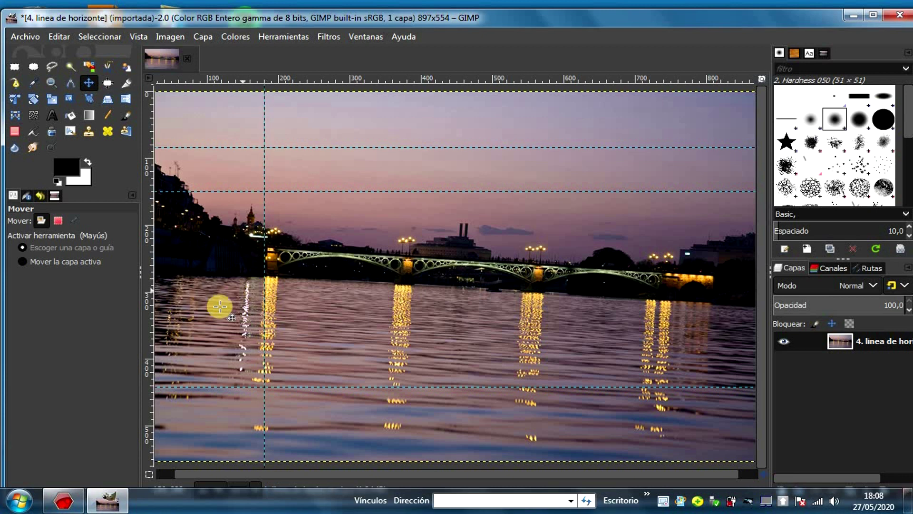
pyautogui.moveTo(150, 304); pyautogui.dragTo(643, 314)
pyautogui.moveTo(706, 323); pyautogui.dragTo(712, 331)
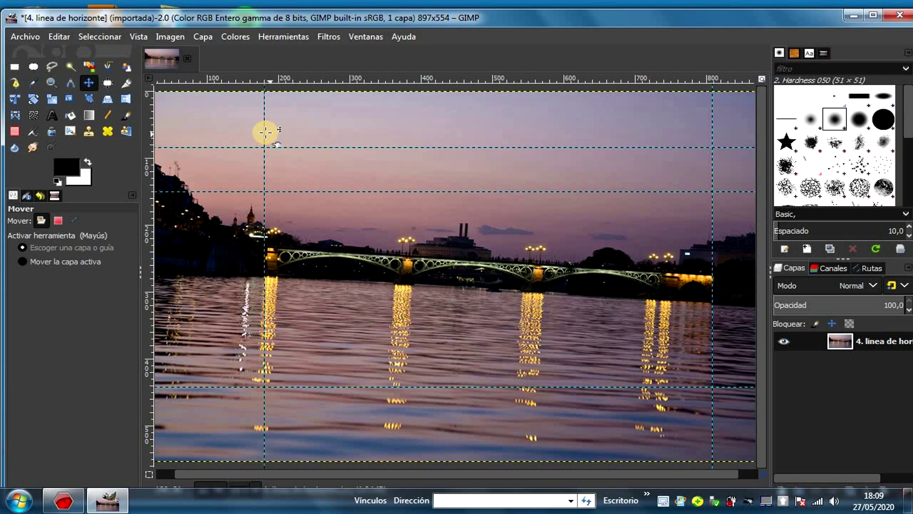
pyautogui.moveTo(265, 132); pyautogui.dragTo(265, 132)
# Step: Remove both vertical guides, the lower sky guide and the water guide
pyautogui.click(265, 132)
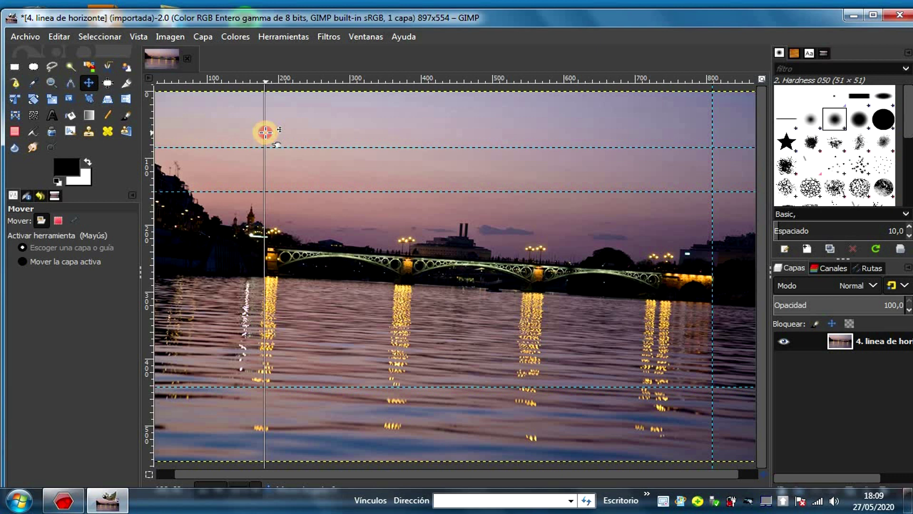
pyautogui.click(265, 132)
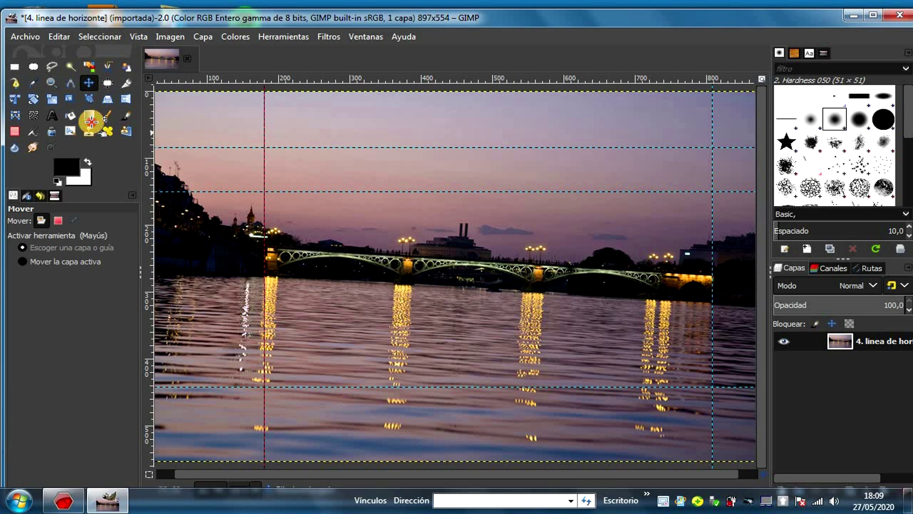
pyautogui.moveTo(146, 161); pyautogui.dragTo(146, 160)
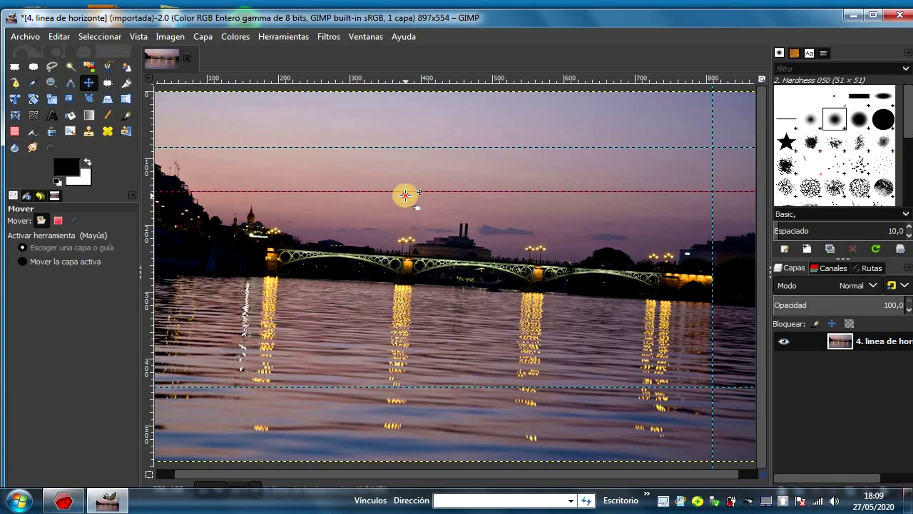
pyautogui.moveTo(405, 192); pyautogui.dragTo(438, 69)
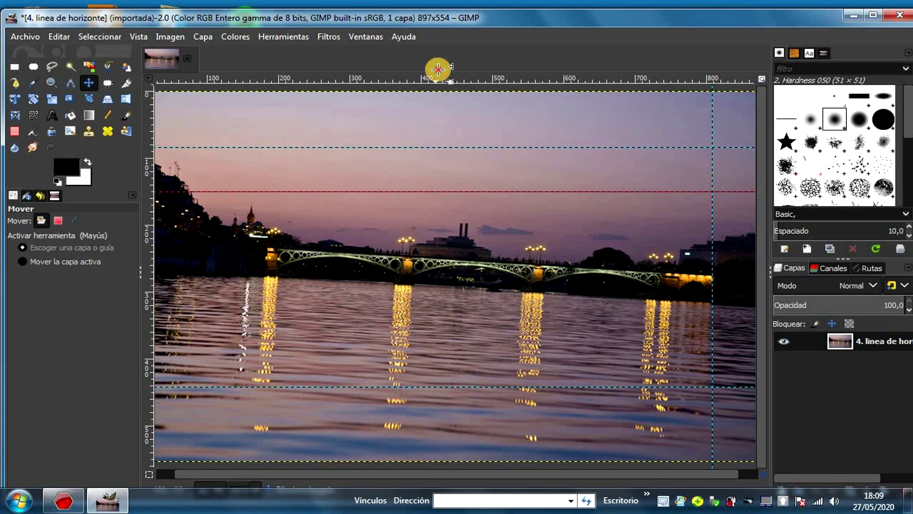
pyautogui.moveTo(438, 69); pyautogui.dragTo(438, 71)
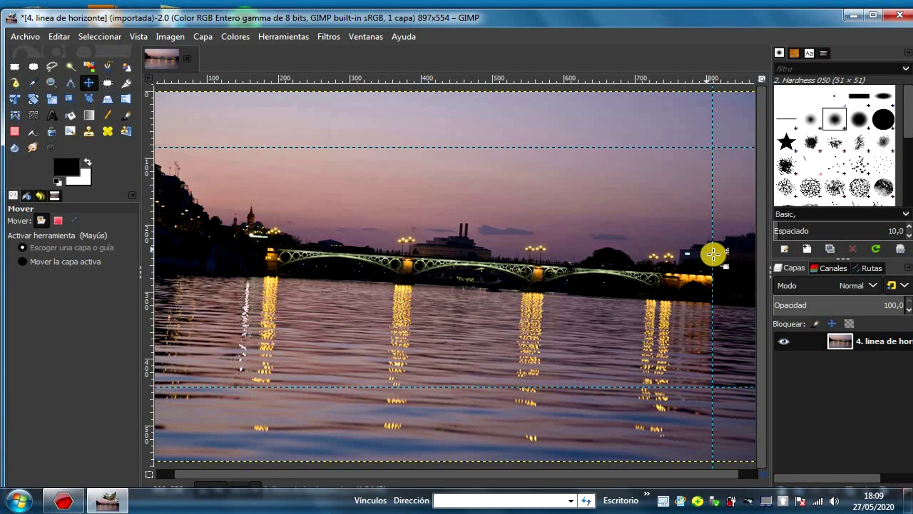
pyautogui.moveTo(714, 255); pyautogui.dragTo(880, 271)
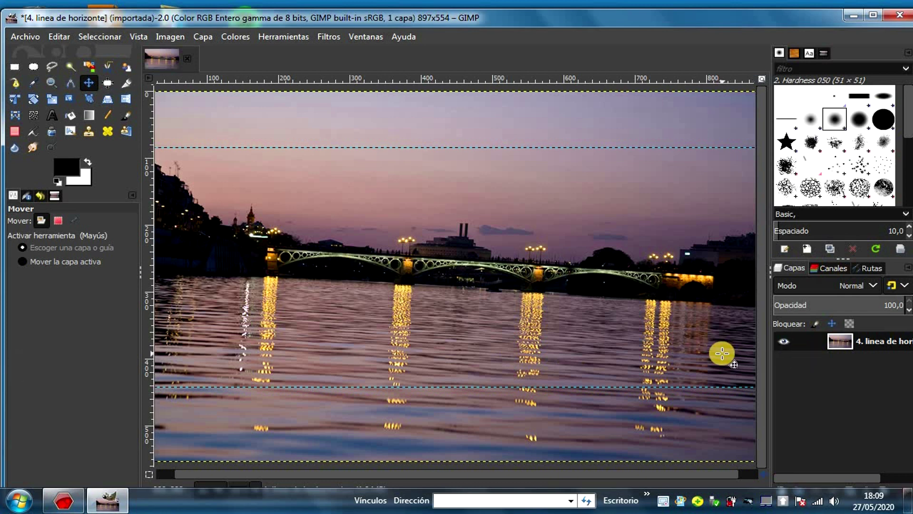
pyautogui.moveTo(478, 390)
pyautogui.mouseDown()
pyautogui.moveTo(517, 72)
pyautogui.moveTo(512, 146)
pyautogui.mouseUp()
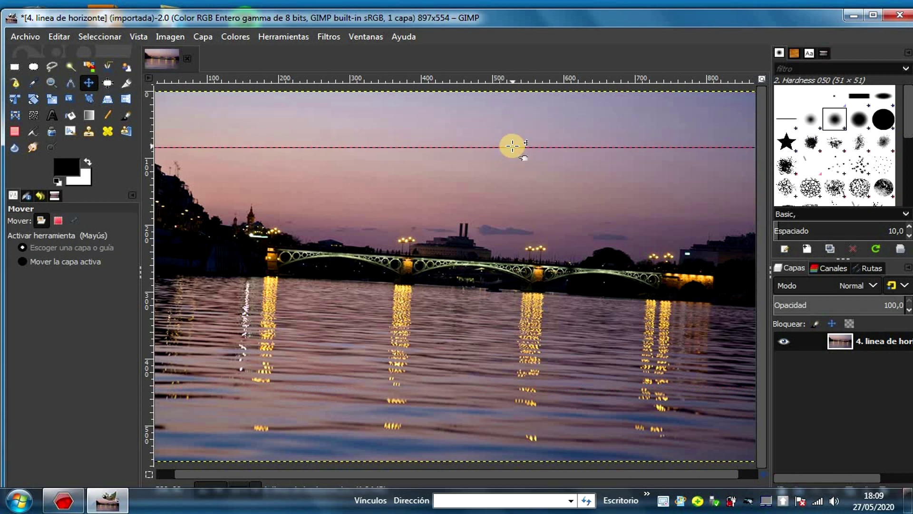
# Step: Move the remaining horizontal guide down to rest along the skyline horizon
pyautogui.moveTo(512, 146); pyautogui.dragTo(530, 235)
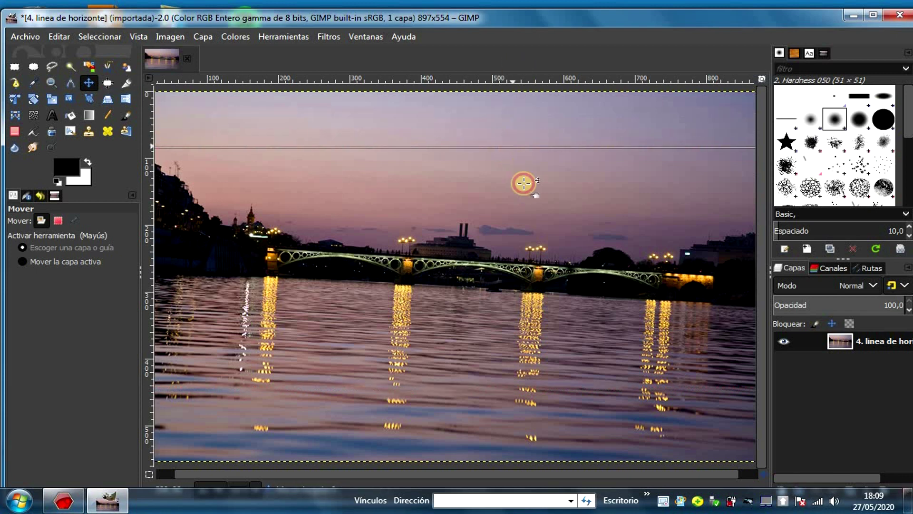
pyautogui.click(530, 235)
pyautogui.moveTo(529, 235); pyautogui.dragTo(529, 236)
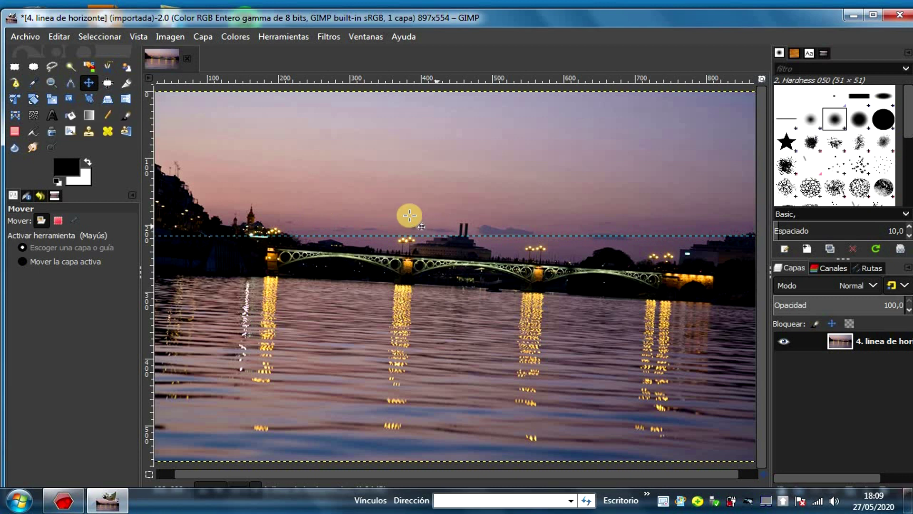
pyautogui.click(32, 101)
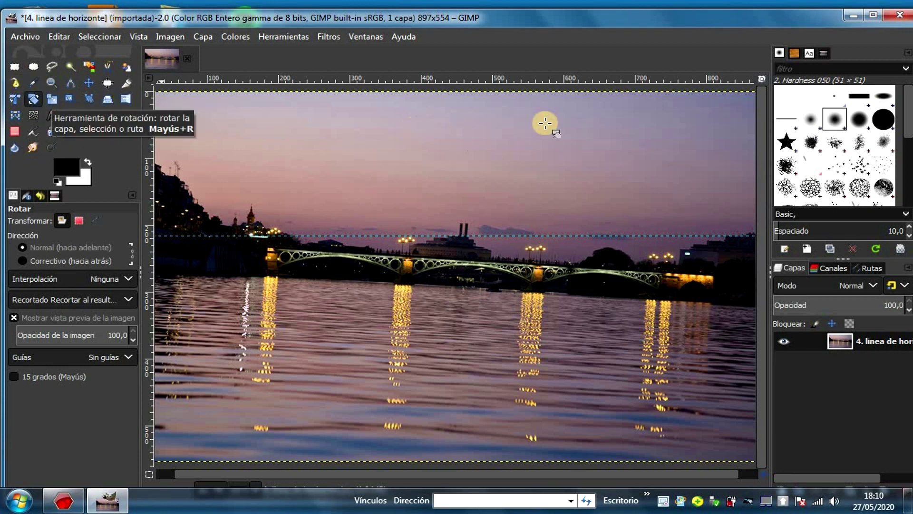
# Step: Rotate the layer by -4,10 degrees so the skyline runs level along the guide
pyautogui.click(657, 114)
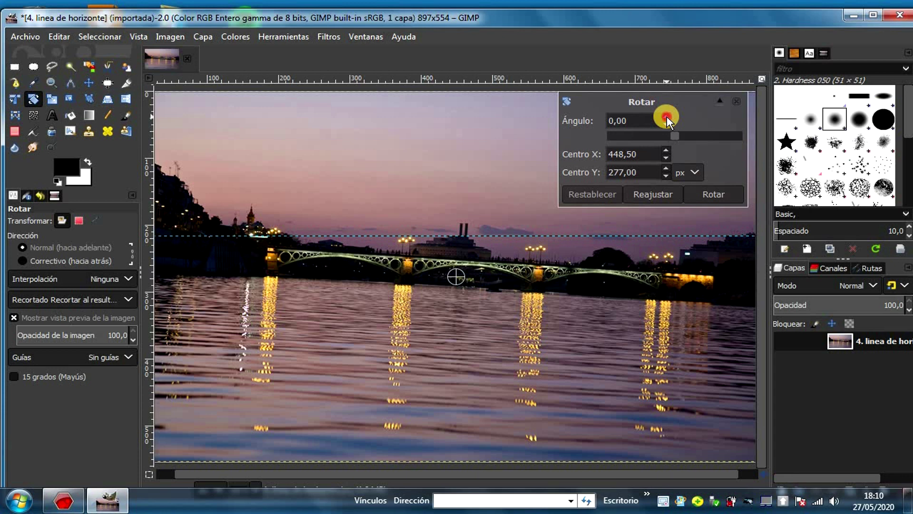
pyautogui.scroll(1, 667, 119)
pyautogui.scroll(1, 667, 119)
pyautogui.scroll(3, 667, 119)
pyautogui.scroll(2, 668, 119)
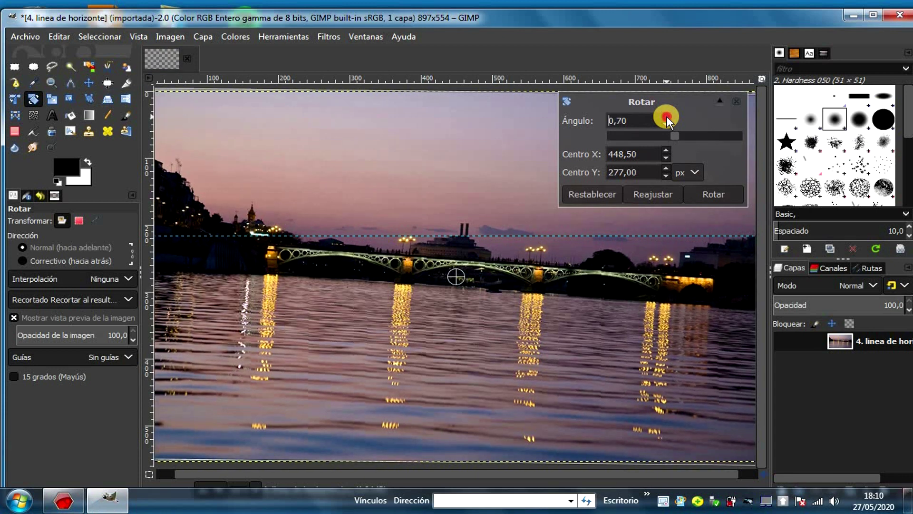
pyautogui.click(667, 117)
pyautogui.scroll(-1, 664, 125)
pyautogui.scroll(-2, 665, 125)
pyautogui.scroll(-2, 664, 125)
pyautogui.scroll(-2, 664, 125)
pyautogui.scroll(-3, 665, 126)
pyautogui.scroll(-1, 665, 126)
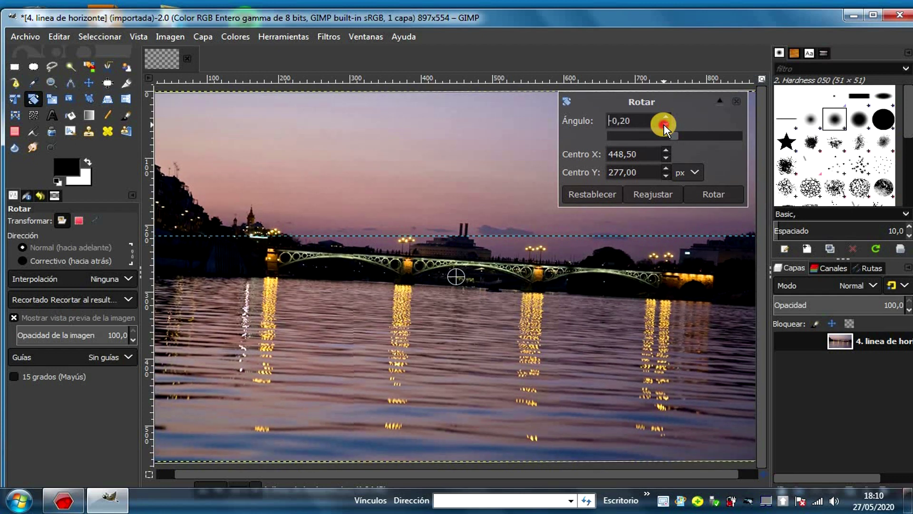
pyautogui.scroll(-3, 665, 126)
pyautogui.scroll(-1, 665, 126)
pyautogui.scroll(-2, 665, 126)
pyautogui.scroll(-2, 665, 126)
pyautogui.scroll(-1, 665, 126)
pyautogui.scroll(-1, 664, 126)
pyautogui.scroll(-1, 665, 126)
pyautogui.scroll(-3, 665, 126)
pyautogui.scroll(-2, 664, 126)
pyautogui.scroll(-2, 664, 126)
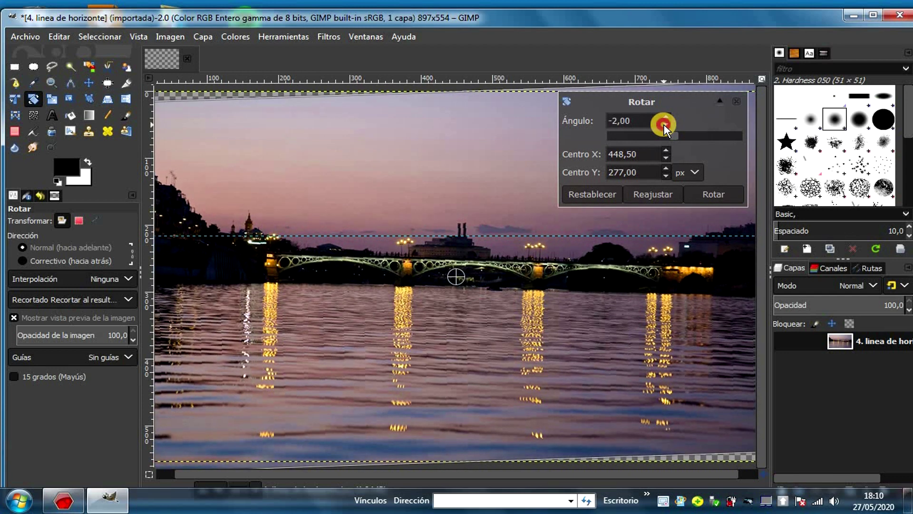
pyautogui.scroll(-2, 664, 126)
pyautogui.scroll(-1, 665, 126)
pyautogui.scroll(-1, 664, 126)
pyautogui.scroll(-2, 665, 126)
pyautogui.scroll(-1, 664, 126)
pyautogui.scroll(-1, 665, 126)
pyautogui.scroll(-1, 665, 127)
pyautogui.scroll(-1, 665, 126)
pyautogui.scroll(-2, 665, 126)
pyautogui.scroll(-2, 665, 126)
pyautogui.scroll(-1, 665, 126)
pyautogui.scroll(-2, 665, 126)
pyautogui.scroll(-1, 665, 126)
pyautogui.scroll(-1, 665, 126)
pyautogui.scroll(-2, 665, 126)
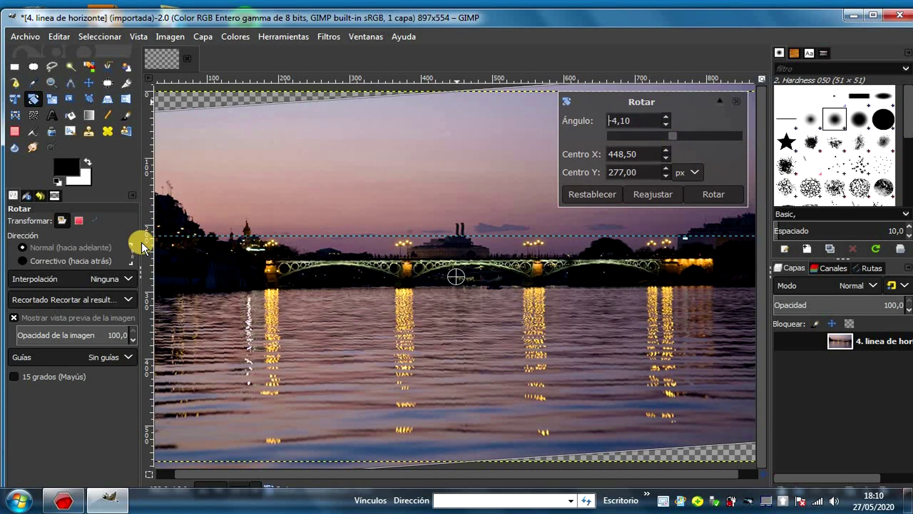
pyautogui.click(695, 196)
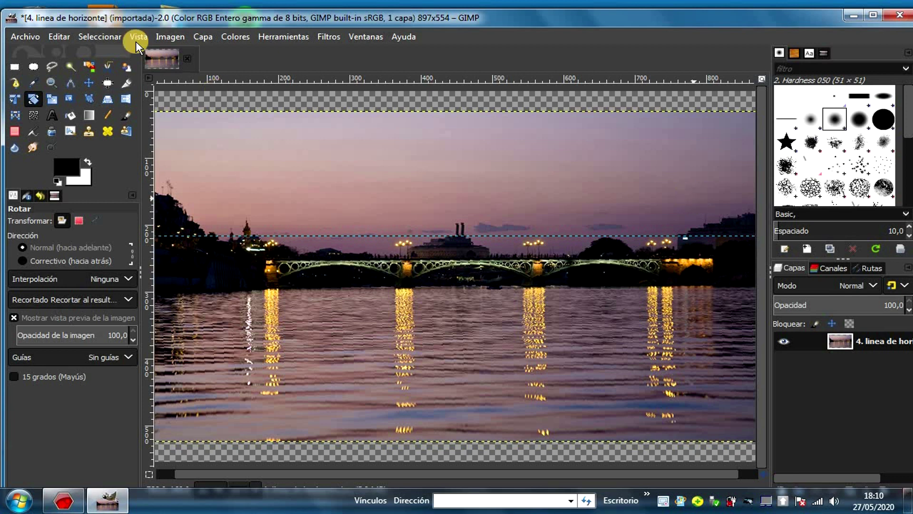
pyautogui.click(14, 67)
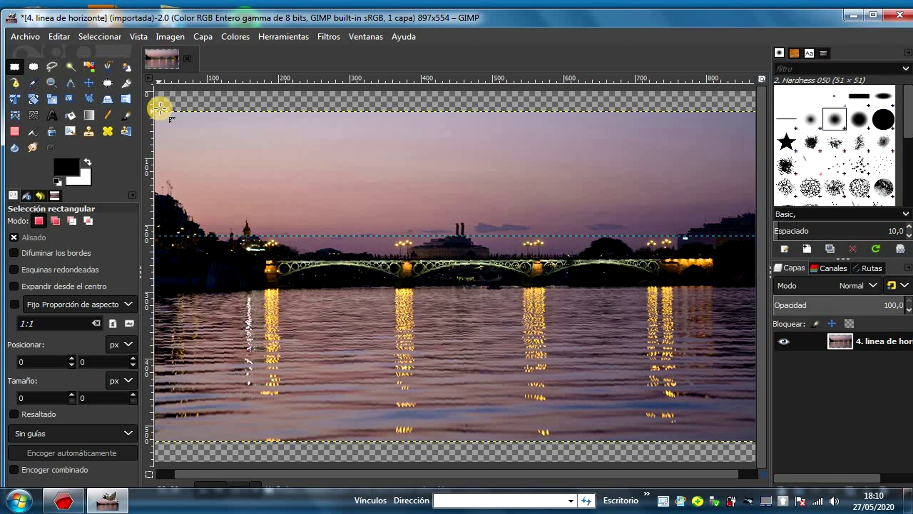
# Step: Select an 818×474 rectangle at 44,30 inside the transparent corners
pyautogui.moveTo(167, 111); pyautogui.dragTo(745, 441)
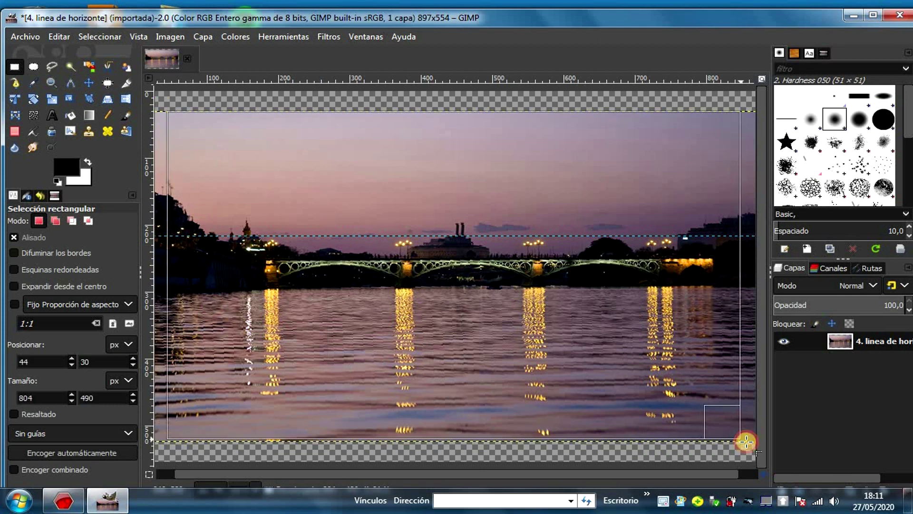
pyautogui.moveTo(746, 442); pyautogui.dragTo(748, 426)
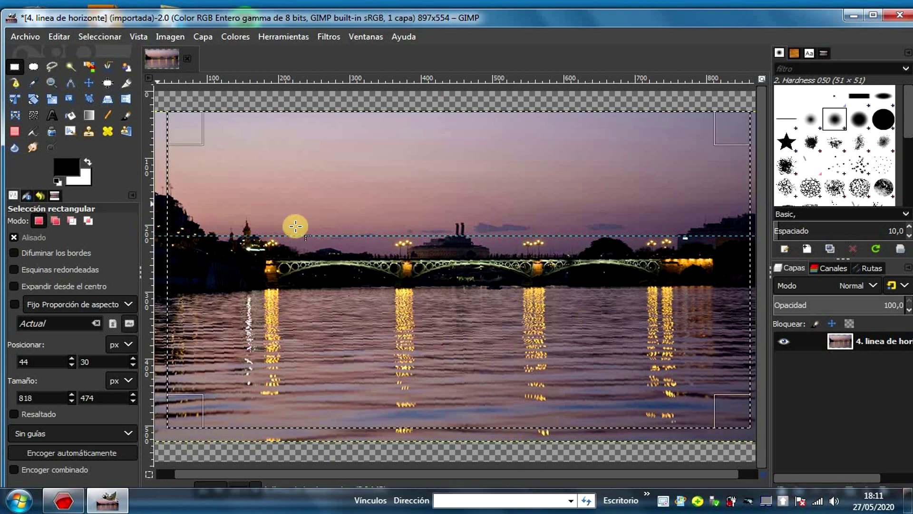
pyautogui.moveTo(456, 271)
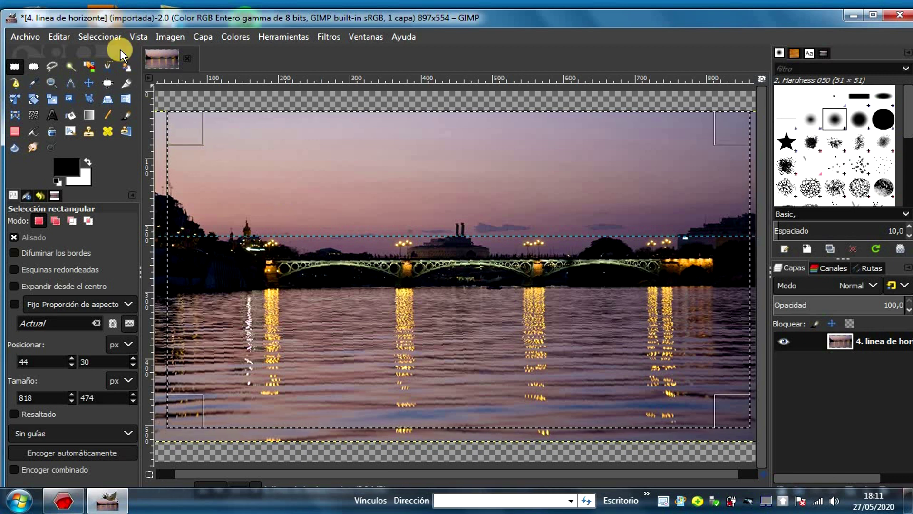
pyautogui.click(168, 38)
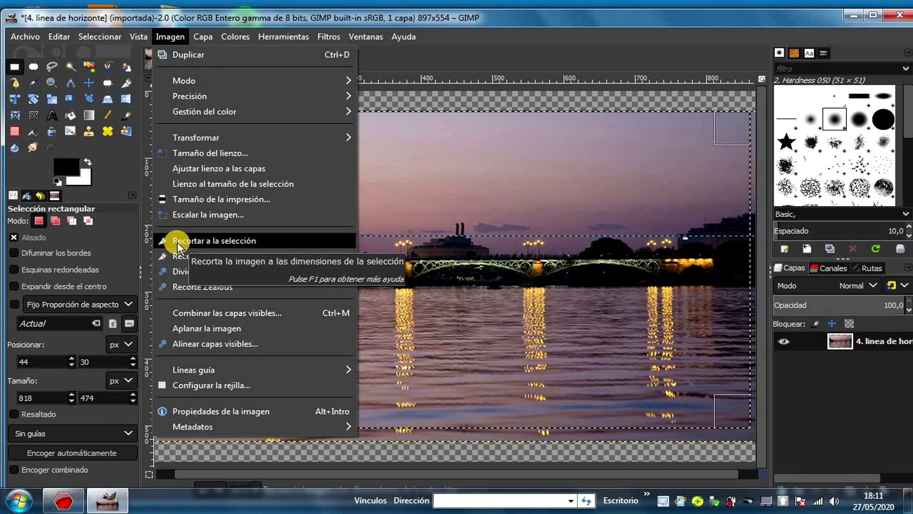
# Step: Crop the image to the 818×474 selection and drag the horizon guide off
pyautogui.click(177, 241)
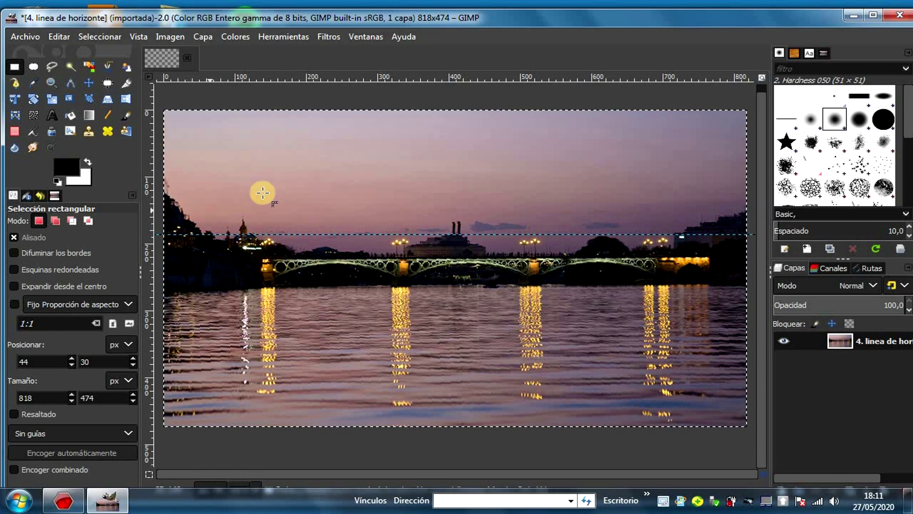
pyautogui.click(91, 84)
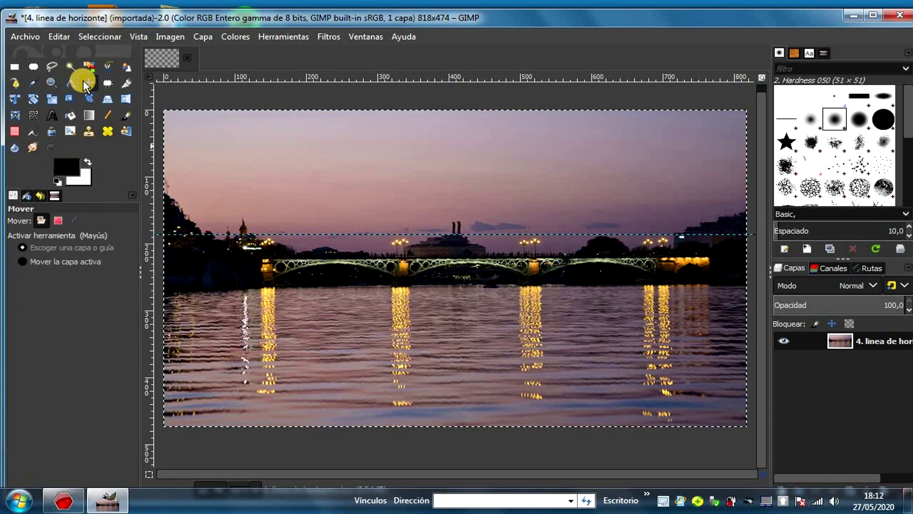
pyautogui.moveTo(335, 230); pyautogui.dragTo(403, 63)
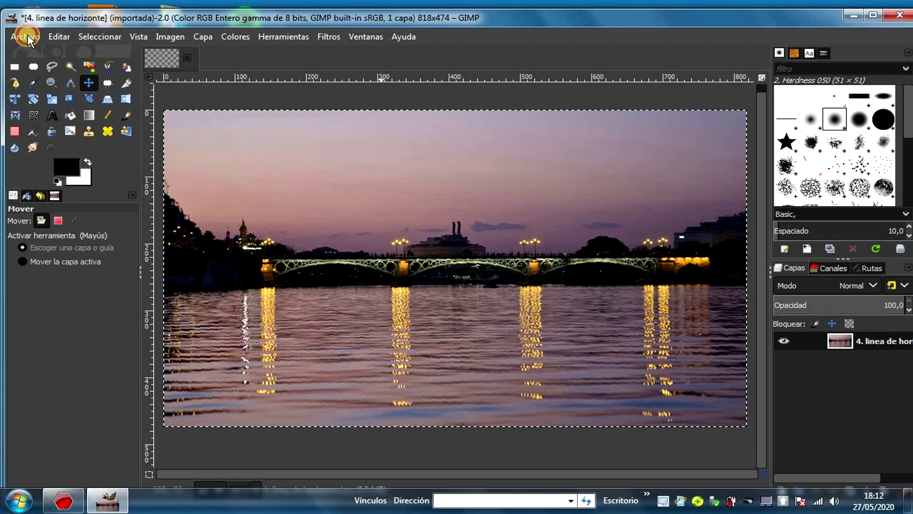
# Step: Save the cropped image as 4. linea de horizonterecort.xcf
pyautogui.click(28, 39)
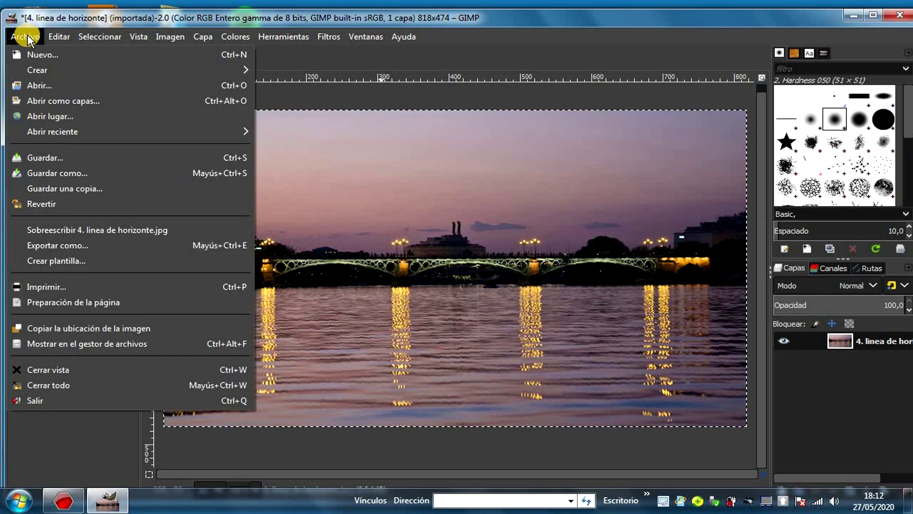
pyautogui.click(51, 173)
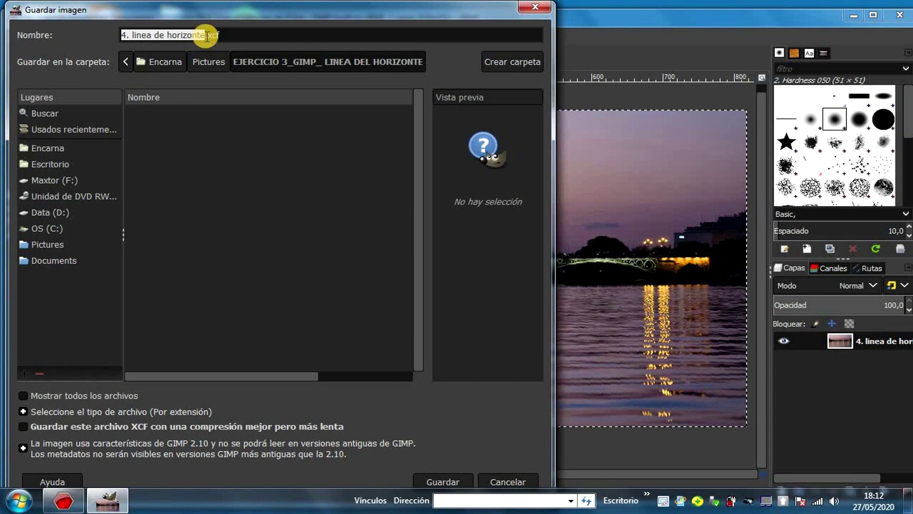
pyautogui.click(204, 32)
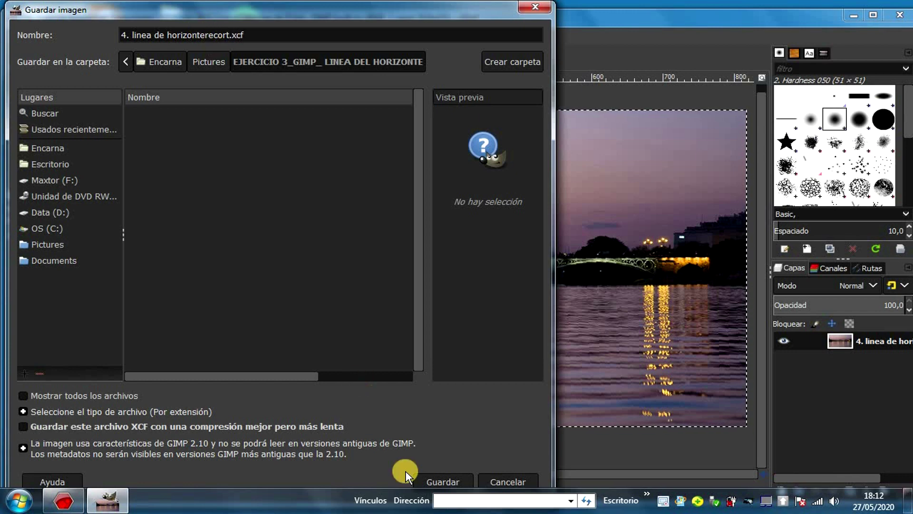
pyautogui.click(453, 482)
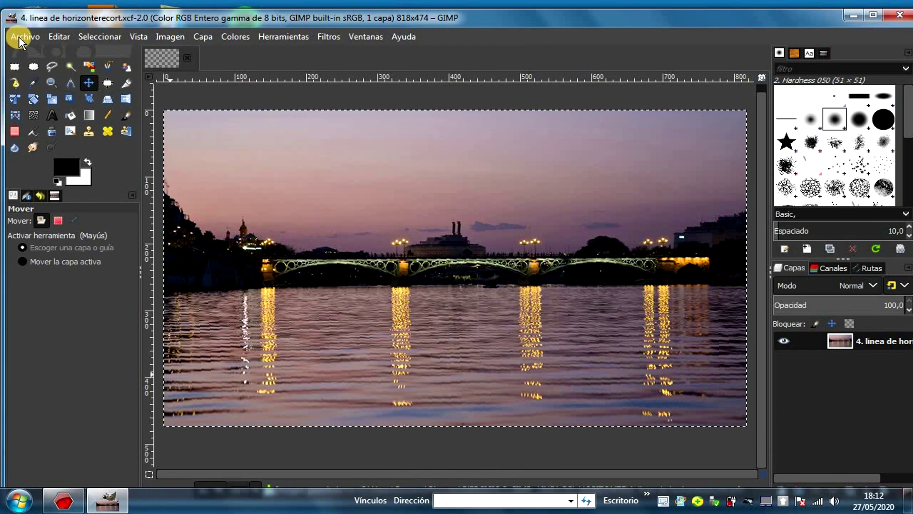
# Step: Export the cropped photo as 4. linea de horizonterecort.jpg with Imagen JPEG as the file type
pyautogui.click(21, 40)
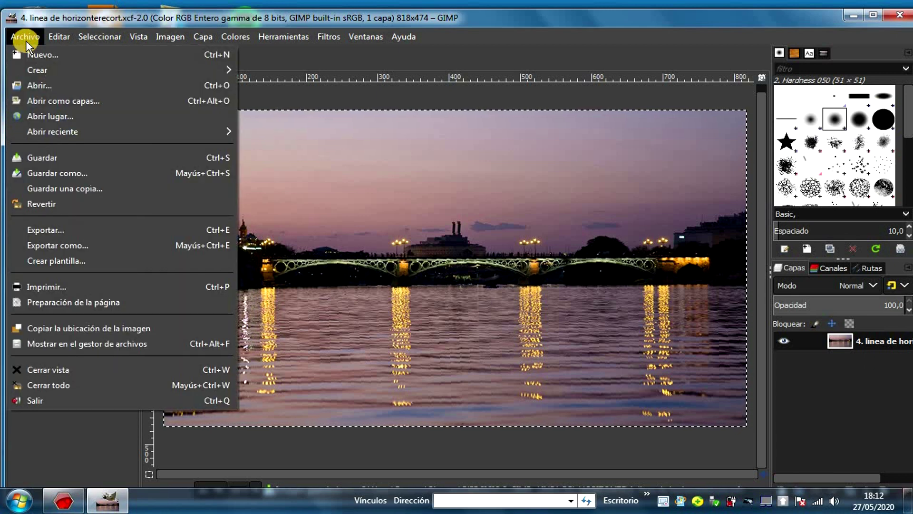
pyautogui.click(89, 232)
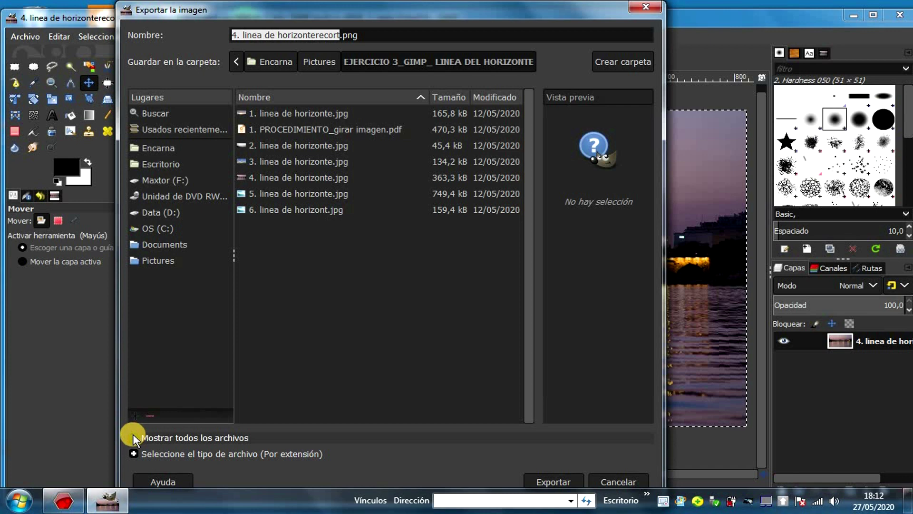
pyautogui.click(134, 453)
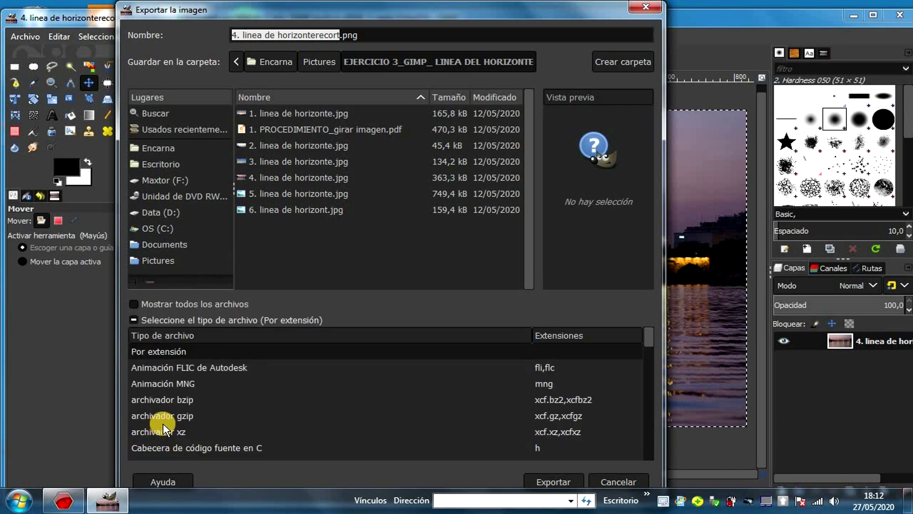
pyautogui.scroll(-3, 233, 385)
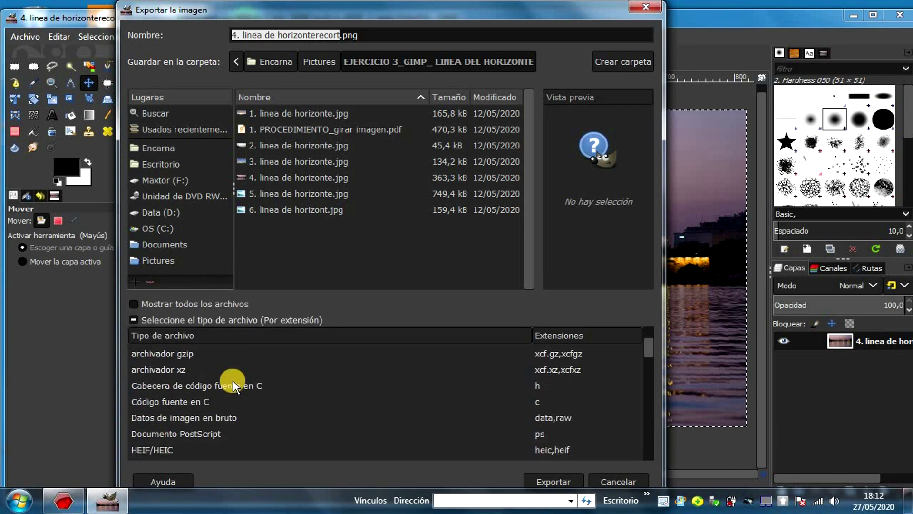
pyautogui.scroll(-3, 234, 385)
pyautogui.scroll(-2, 233, 385)
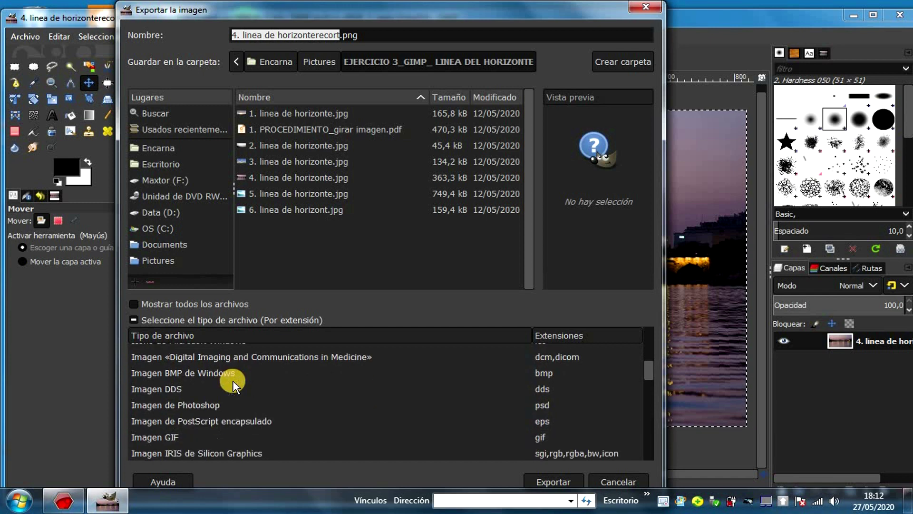
pyautogui.scroll(-3, 233, 385)
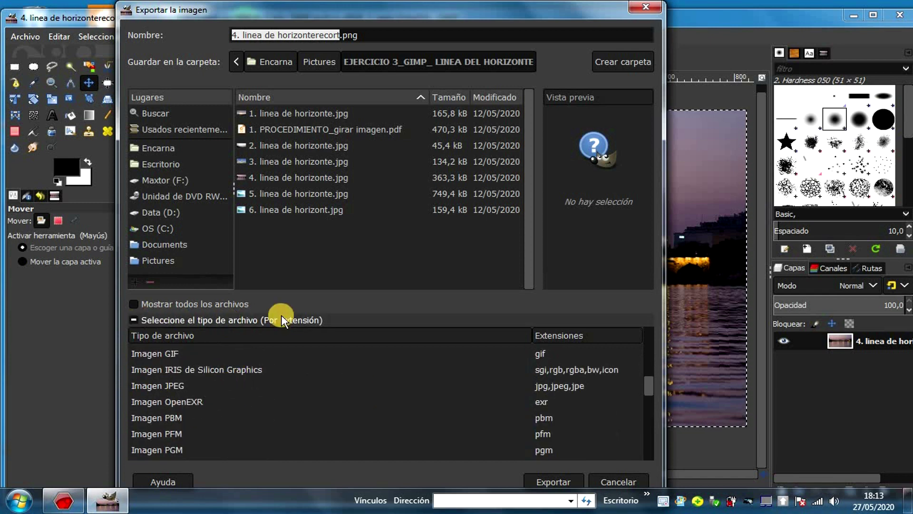
pyautogui.click(167, 386)
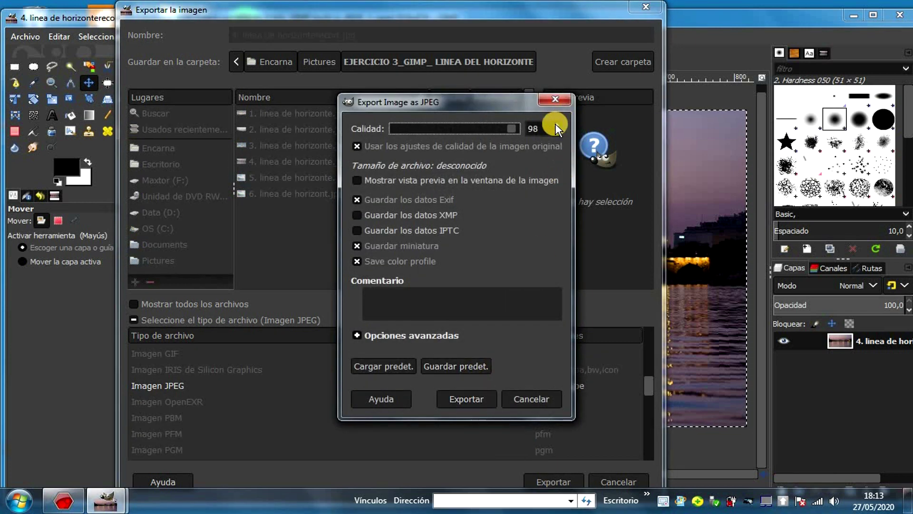
# Step: Set JPEG quality to 100, finish the export, and close the bridge image
pyautogui.doubleClick(555, 124)
pyautogui.click(485, 398)
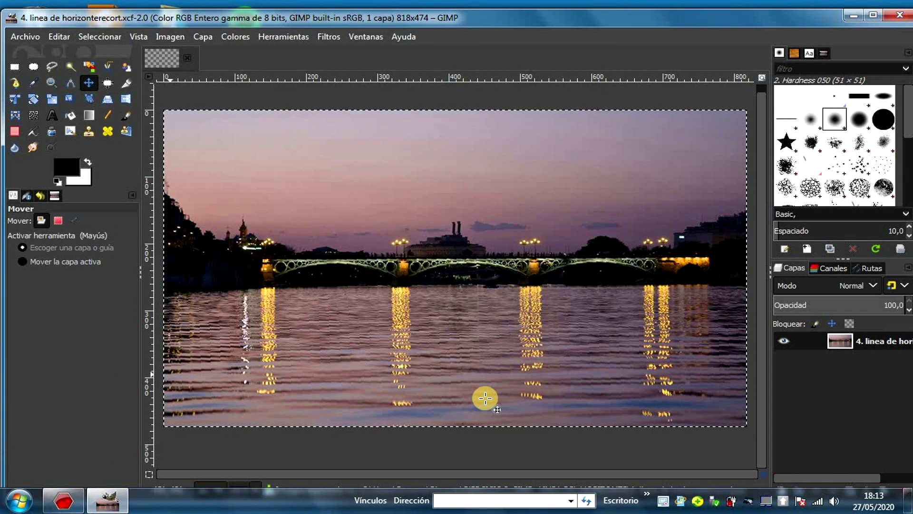
pyautogui.click(184, 59)
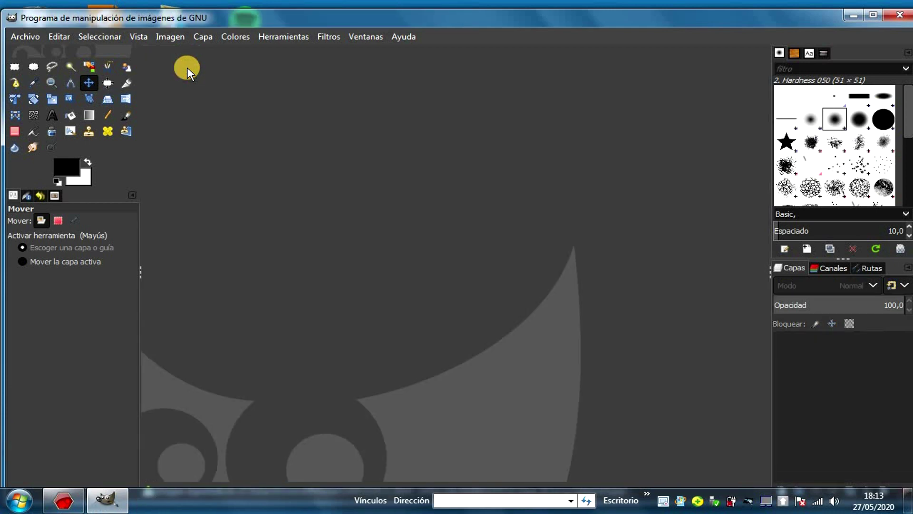
# Step: Open the Stonehenge photo 5. linea de horizonte.jpg (968×602 px)
pyautogui.click(25, 36)
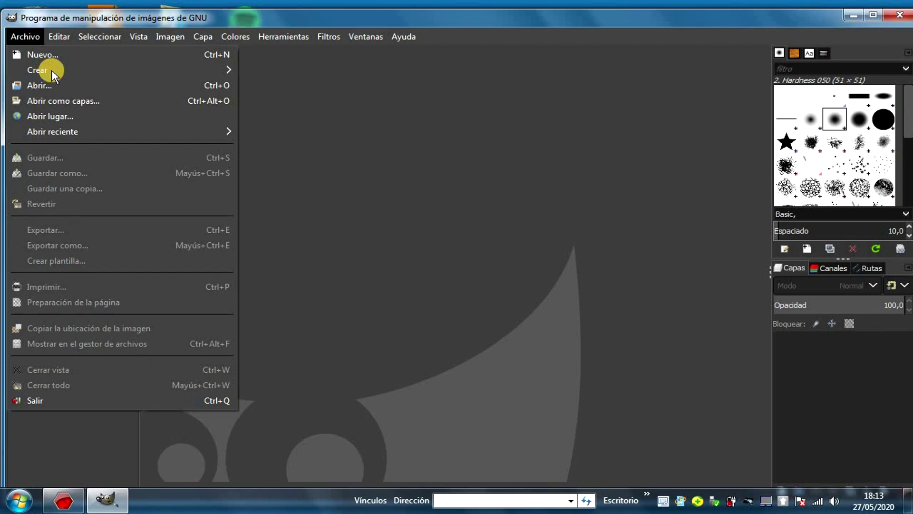
pyautogui.click(56, 87)
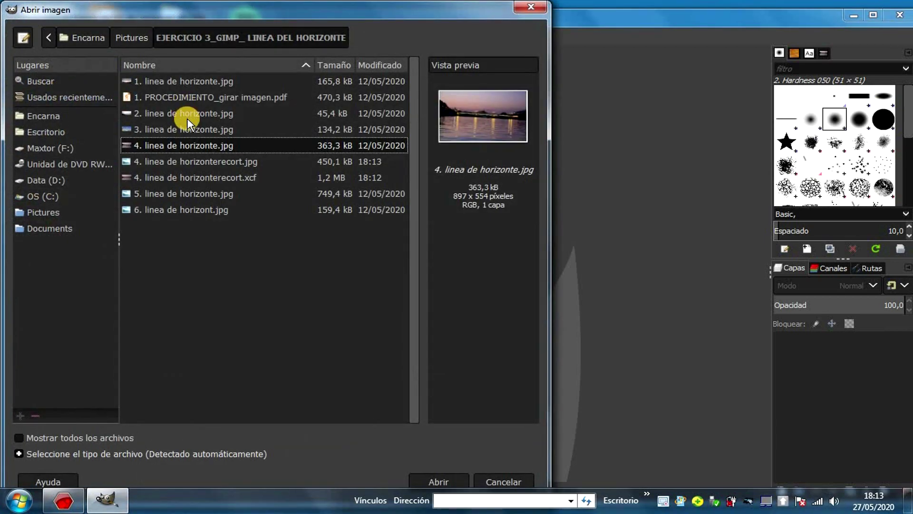
pyautogui.click(172, 181)
pyautogui.click(180, 161)
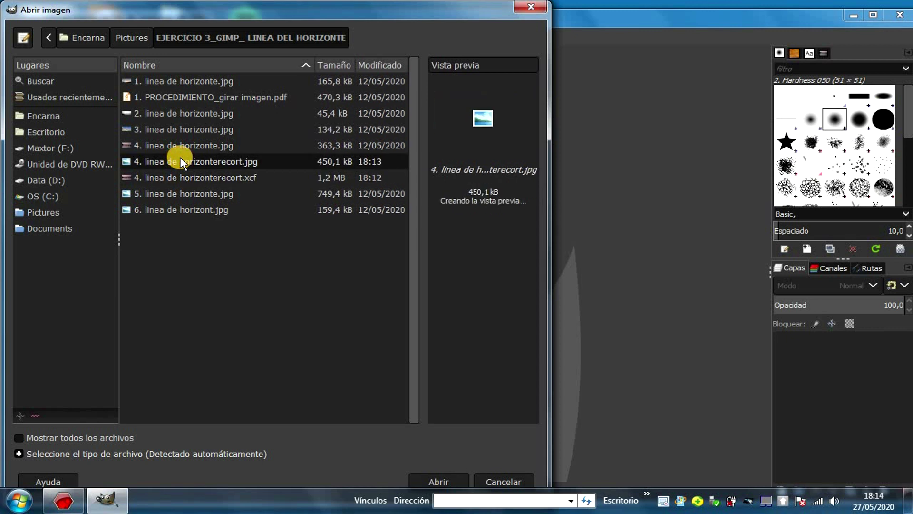
pyautogui.click(179, 191)
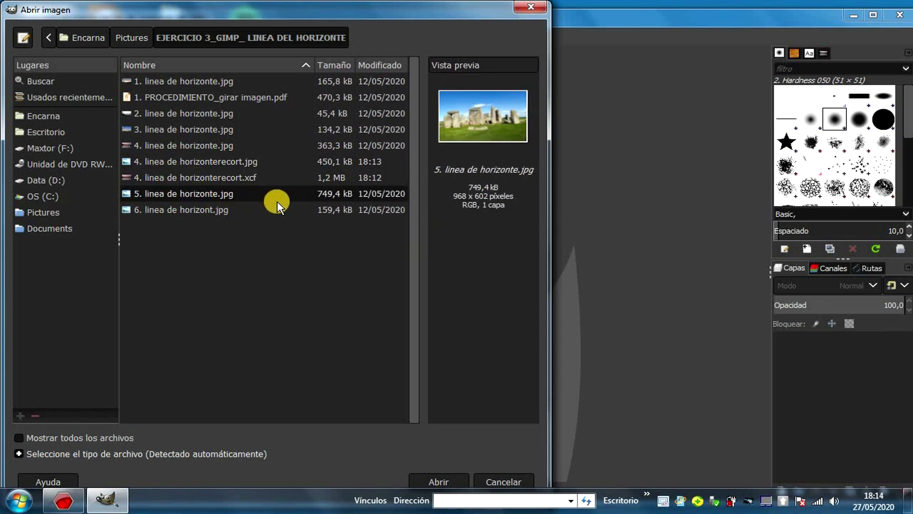
pyautogui.click(447, 480)
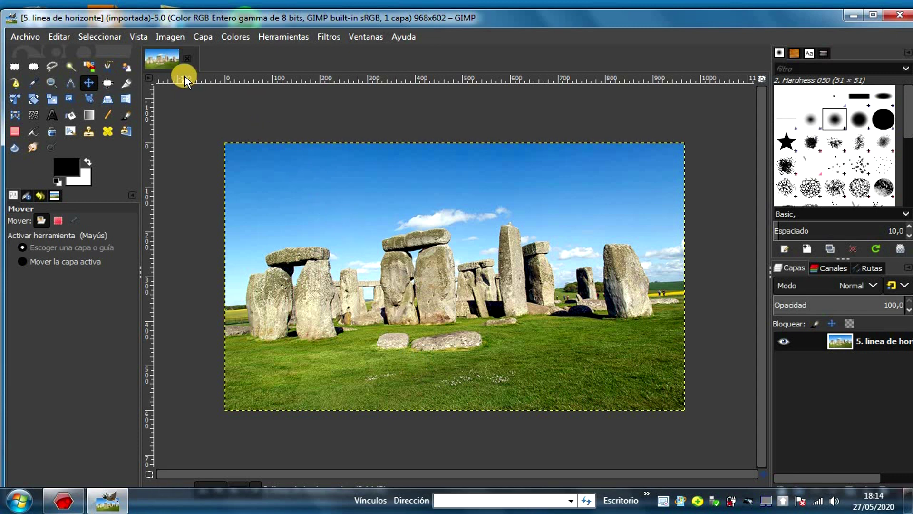
pyautogui.moveTo(347, 79); pyautogui.dragTo(348, 81)
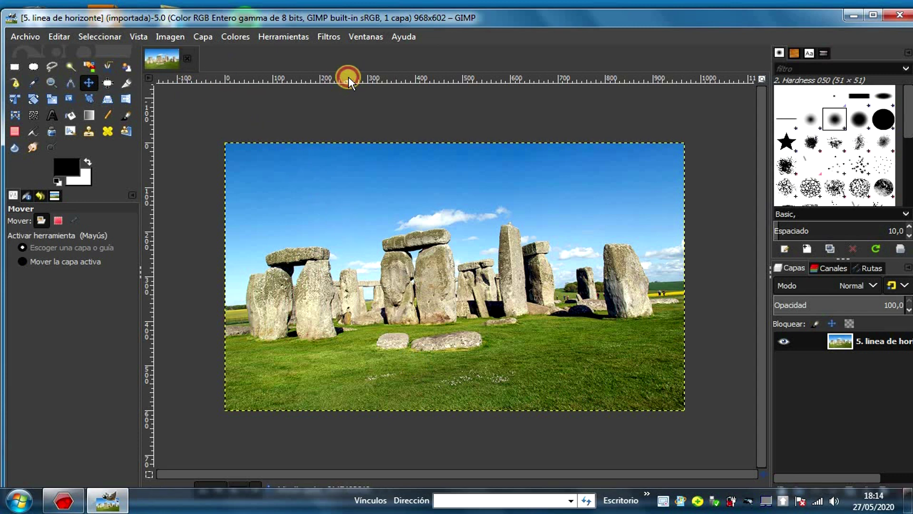
# Step: Lay a horizontal guide along the Stonehenge horizon as a leveling reference
pyautogui.moveTo(349, 81); pyautogui.dragTo(392, 213)
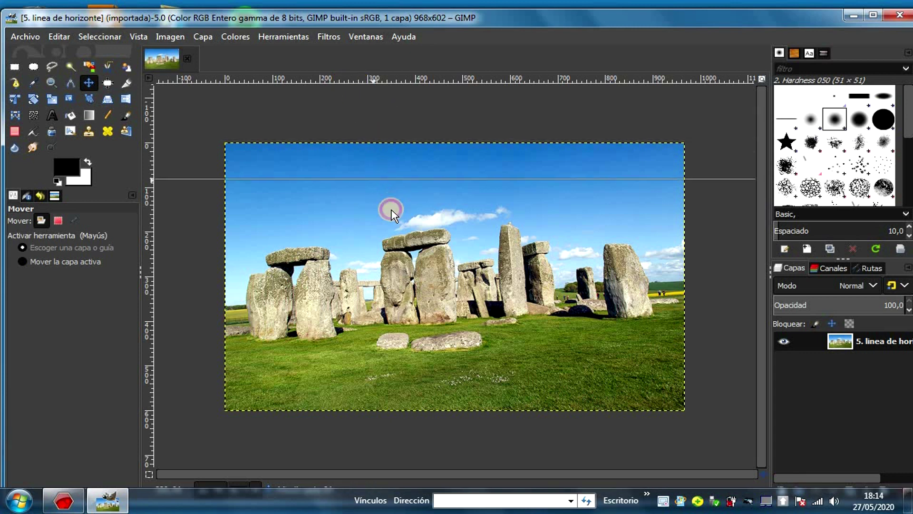
pyautogui.moveTo(391, 212); pyautogui.dragTo(390, 219)
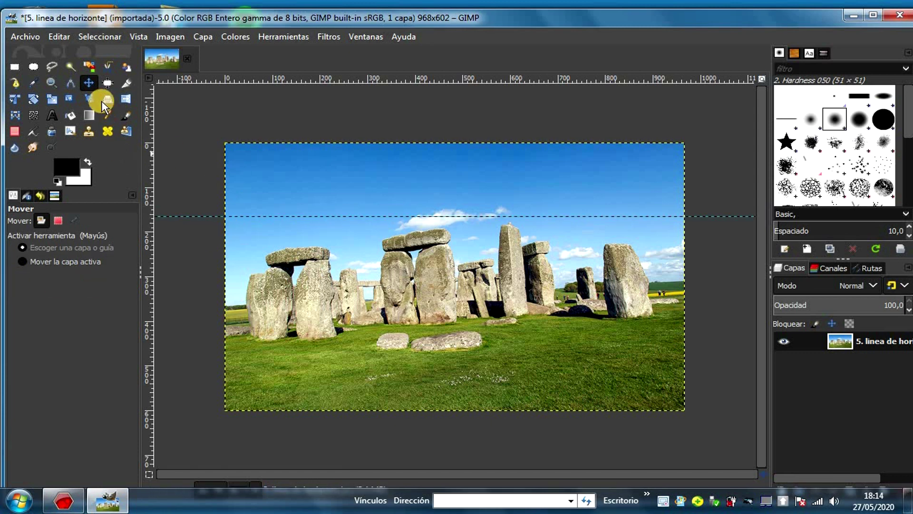
pyautogui.click(34, 99)
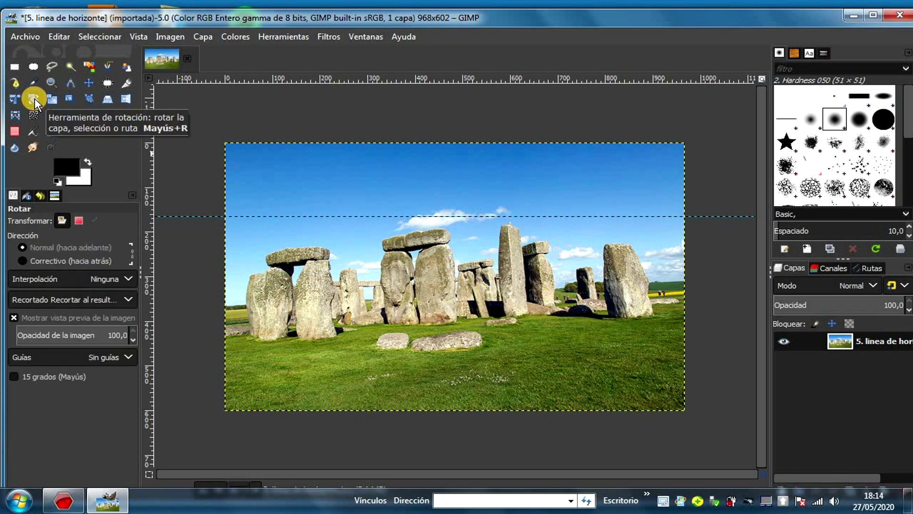
pyautogui.click(603, 167)
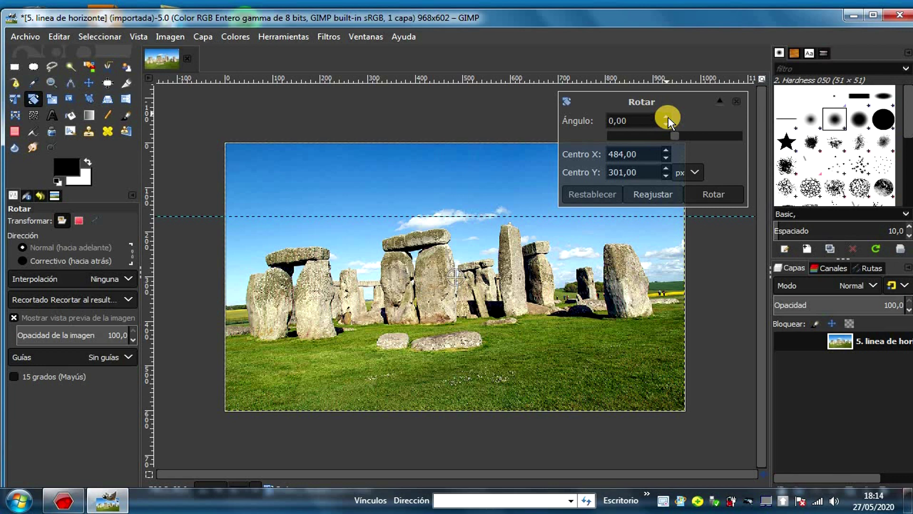
# Step: Set the rotation angle to 1,70 degrees and apply it to the photo
pyautogui.click(668, 117)
pyautogui.click(668, 117)
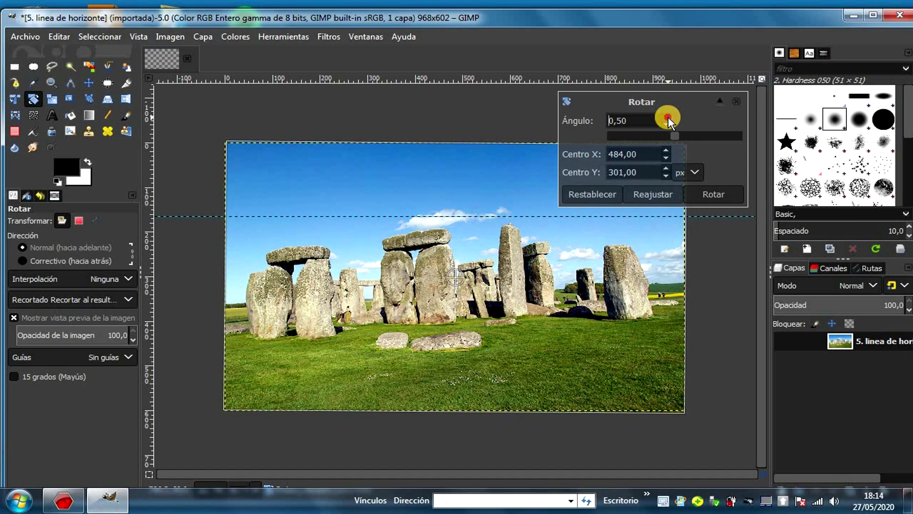
pyautogui.click(668, 117)
pyautogui.click(668, 117)
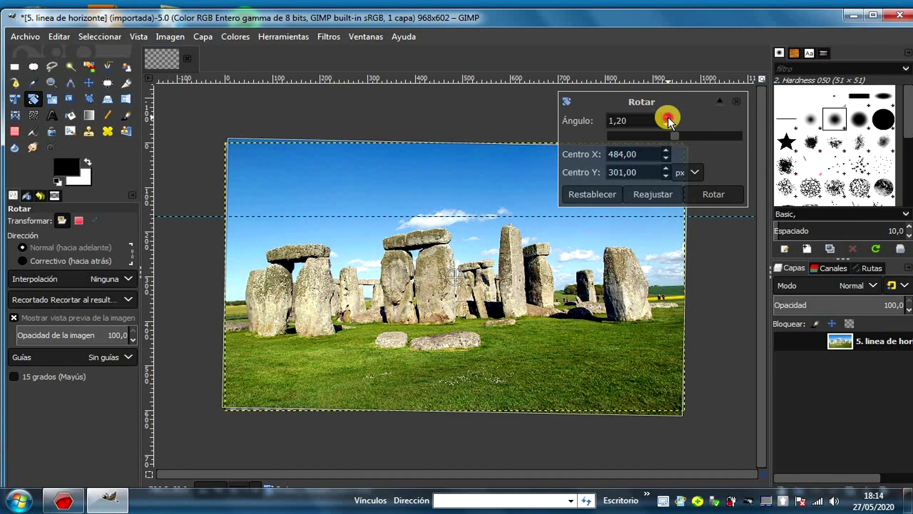
pyautogui.click(668, 117)
pyautogui.click(668, 117)
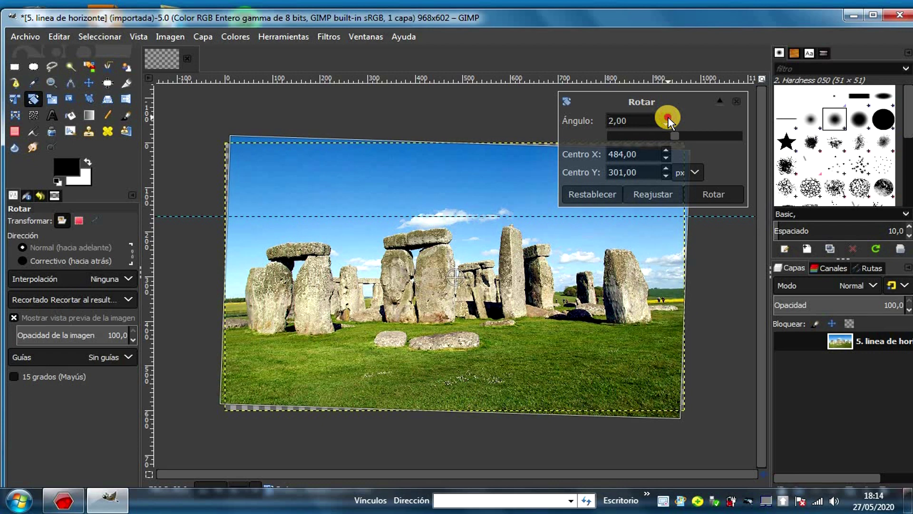
pyautogui.click(668, 117)
pyautogui.click(668, 117)
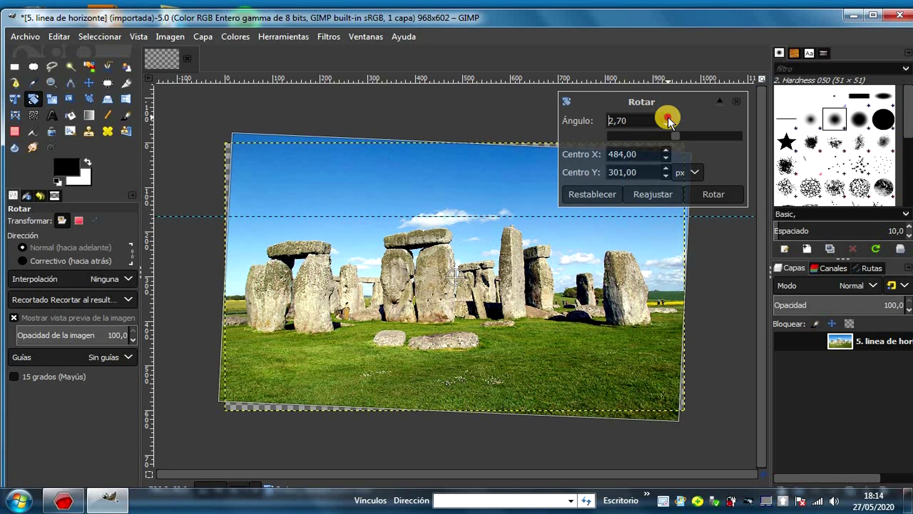
pyautogui.click(668, 117)
pyautogui.click(667, 117)
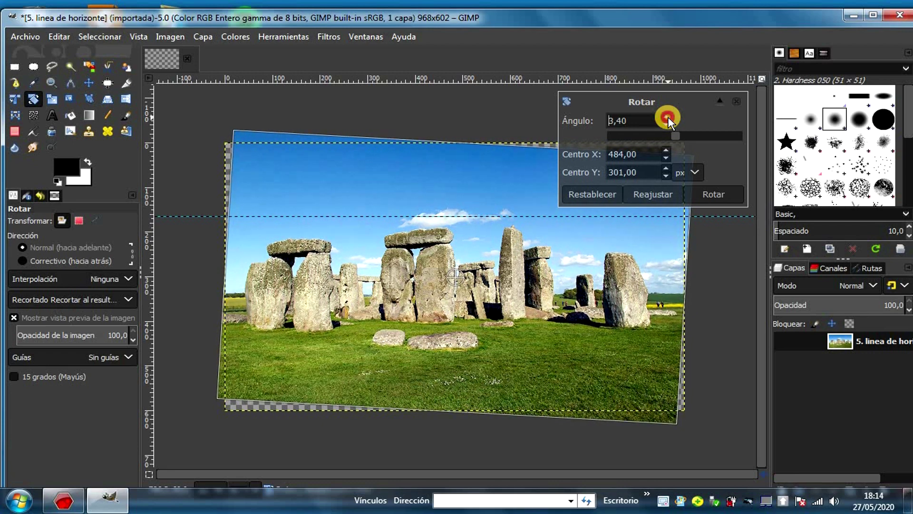
pyautogui.click(668, 118)
pyautogui.click(668, 117)
pyautogui.click(668, 117)
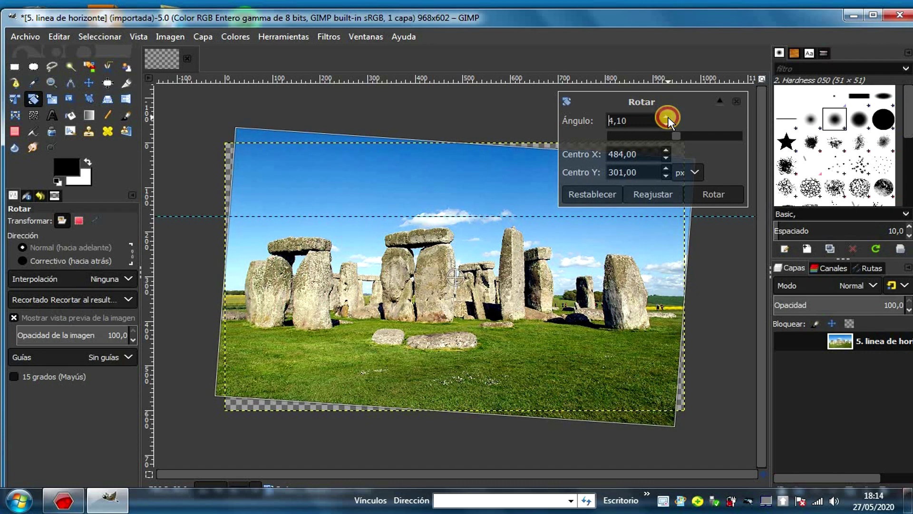
pyautogui.click(668, 118)
pyautogui.click(668, 117)
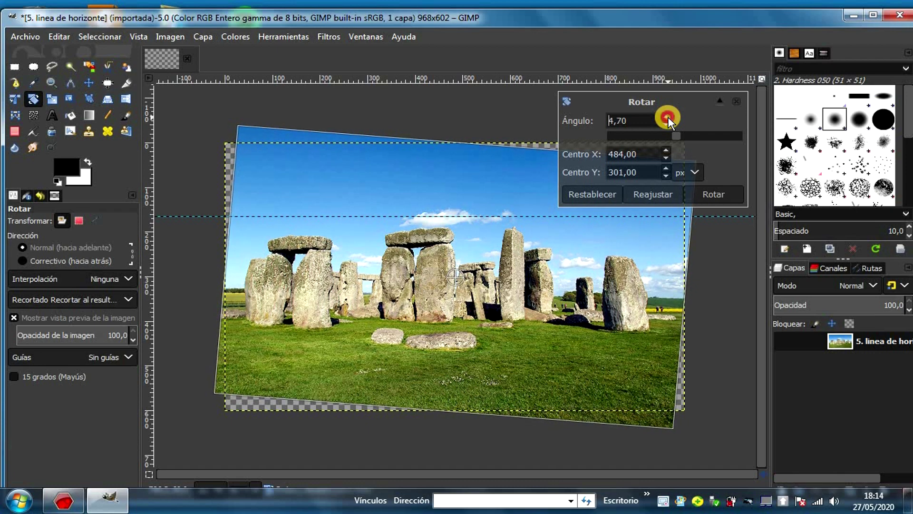
pyautogui.click(668, 117)
pyautogui.click(668, 117)
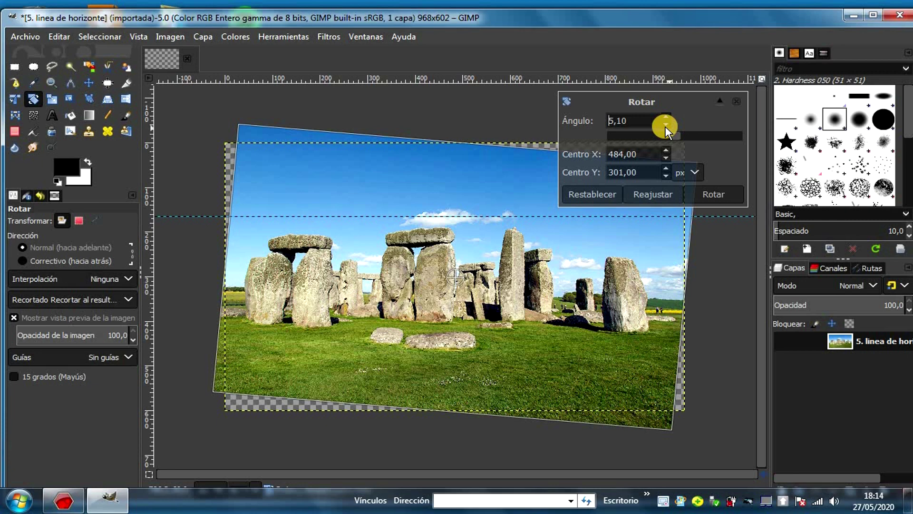
pyautogui.click(666, 125)
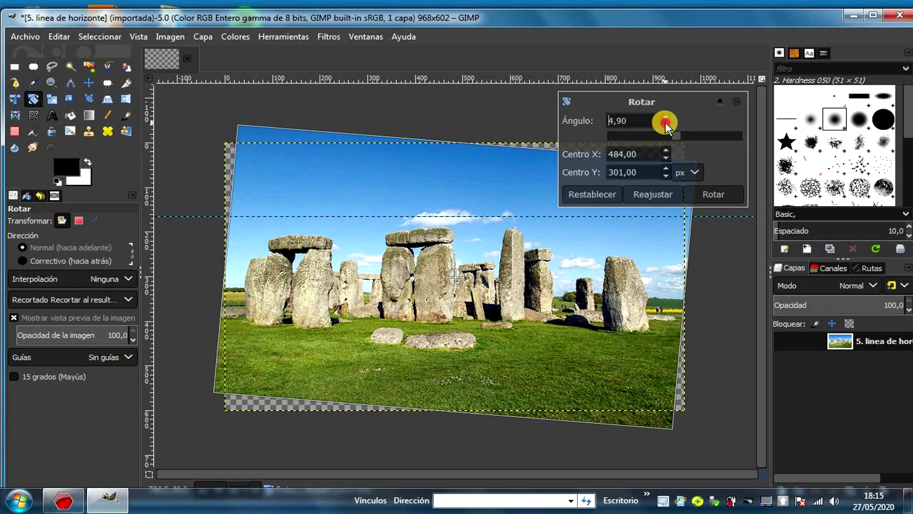
pyautogui.click(666, 124)
pyautogui.click(666, 125)
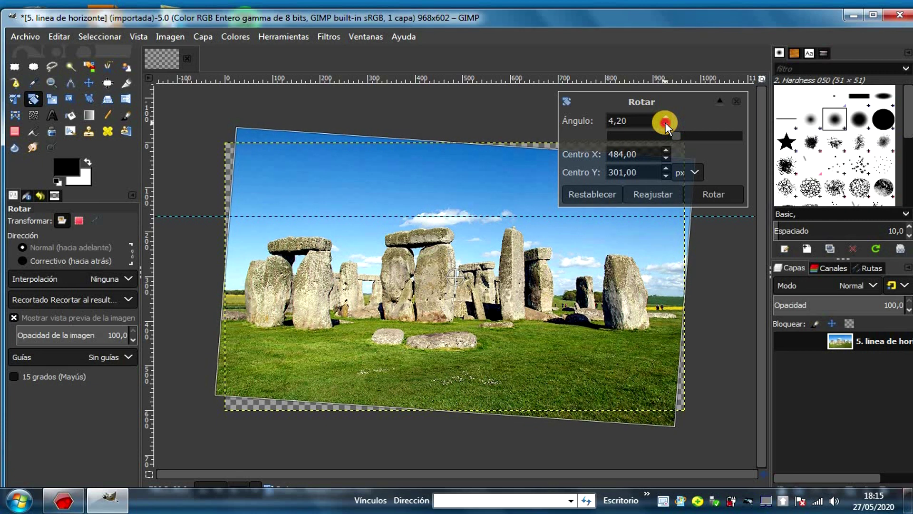
pyautogui.click(666, 125)
pyautogui.click(666, 125)
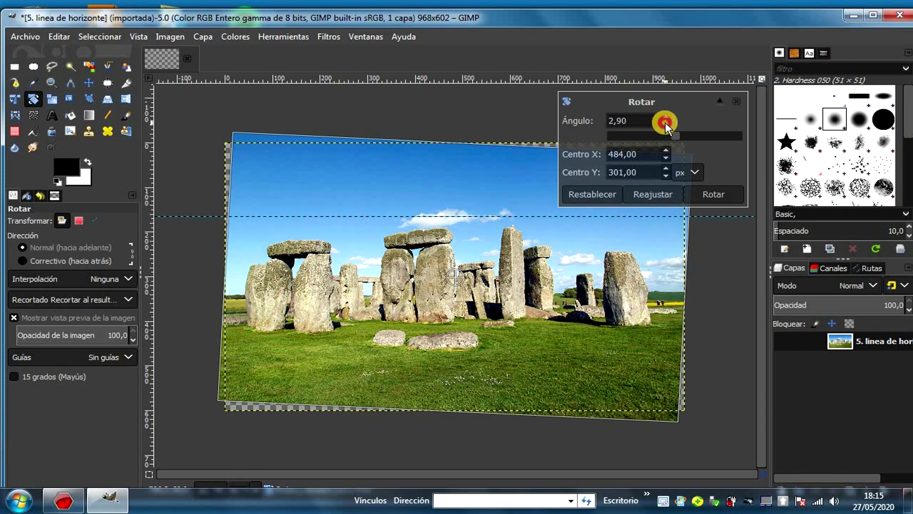
pyautogui.click(666, 125)
pyautogui.click(666, 124)
pyautogui.click(666, 125)
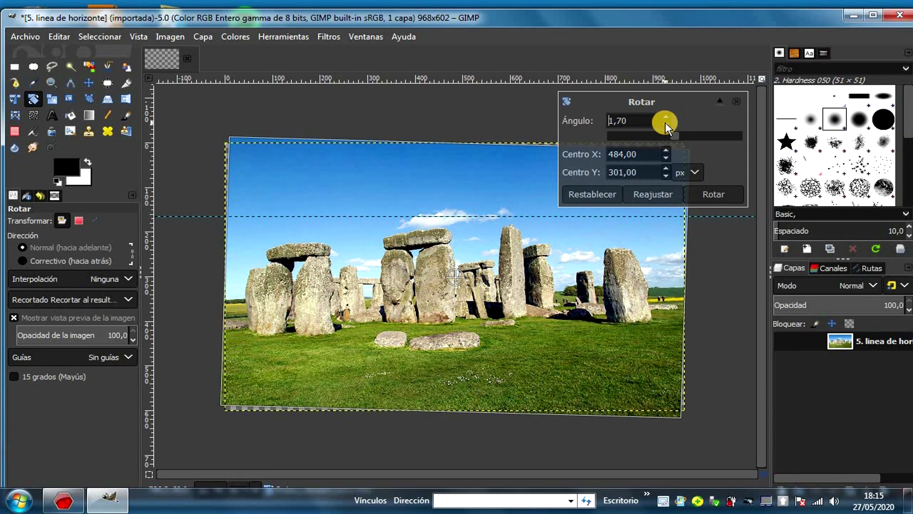
pyautogui.click(718, 194)
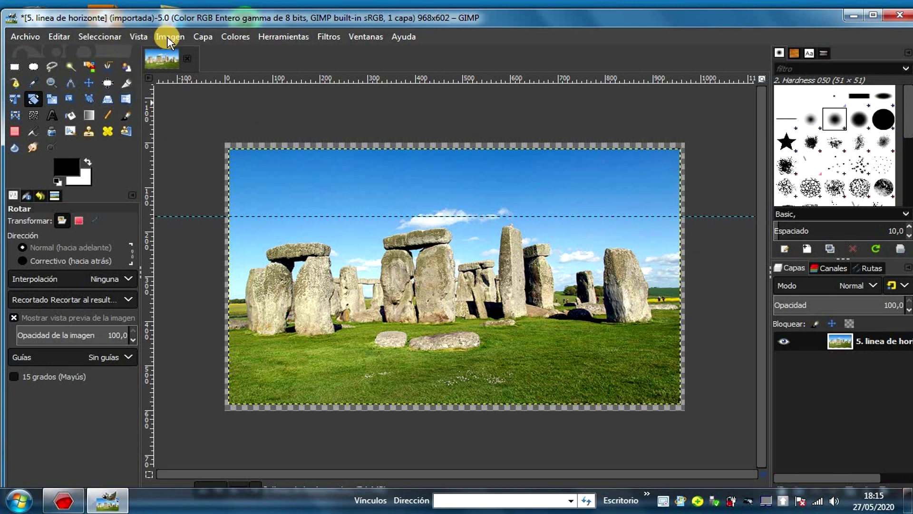
# Step: Select the whole photo and crop to content, giving a 950×574 image without transparent corners
pyautogui.click(15, 68)
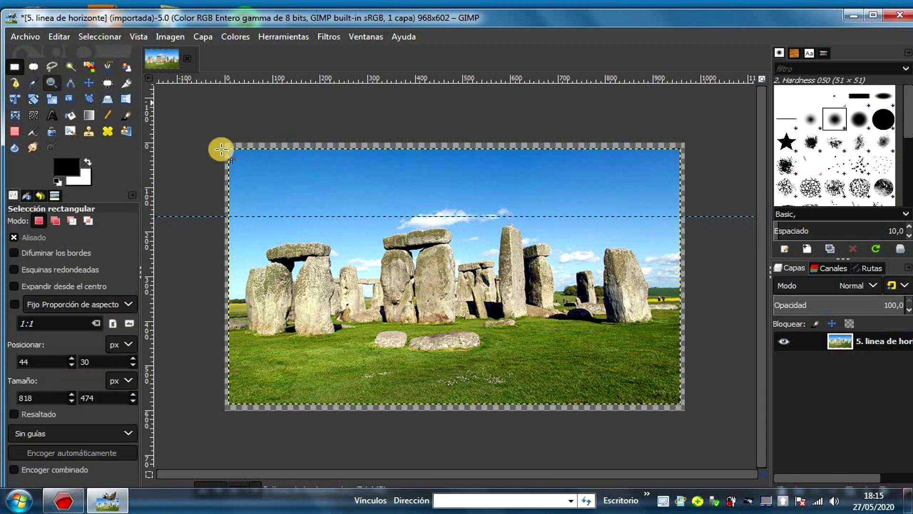
pyautogui.moveTo(230, 152); pyautogui.dragTo(251, 262)
pyautogui.moveTo(411, 407); pyautogui.dragTo(679, 402)
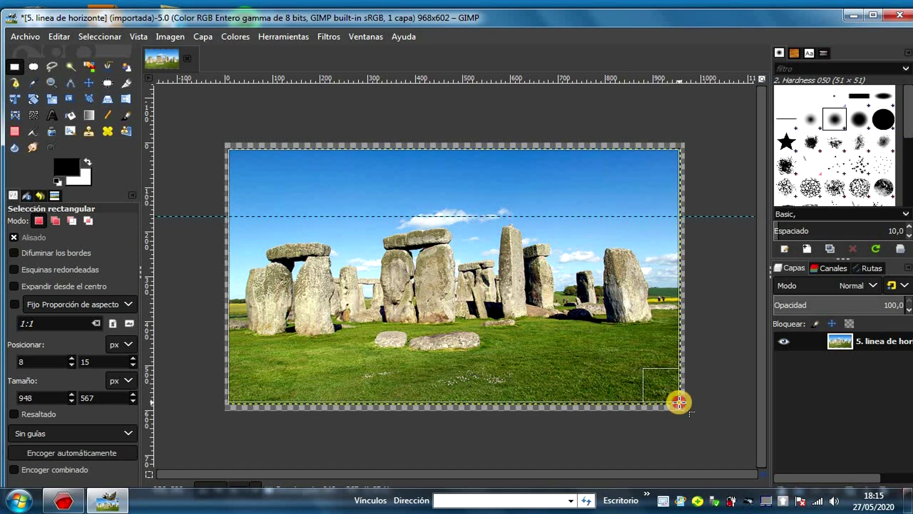
pyautogui.moveTo(681, 401); pyautogui.dragTo(680, 402)
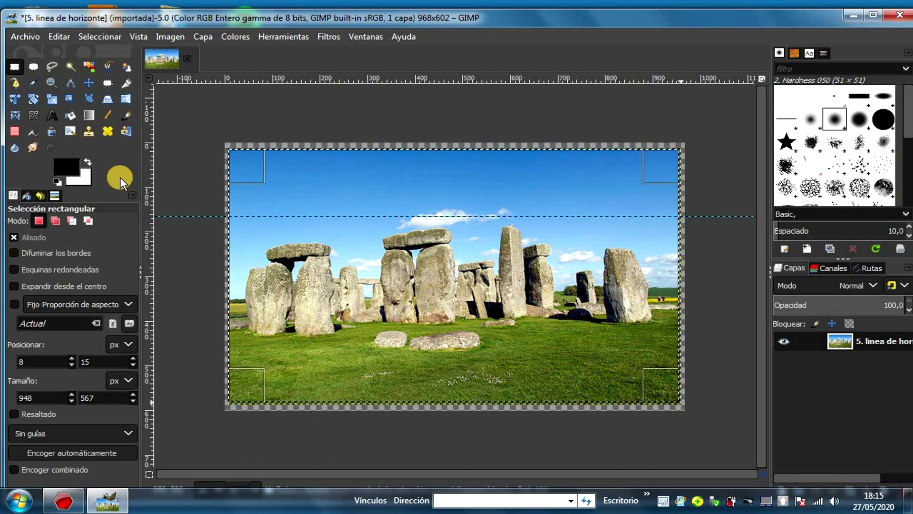
pyautogui.click(171, 38)
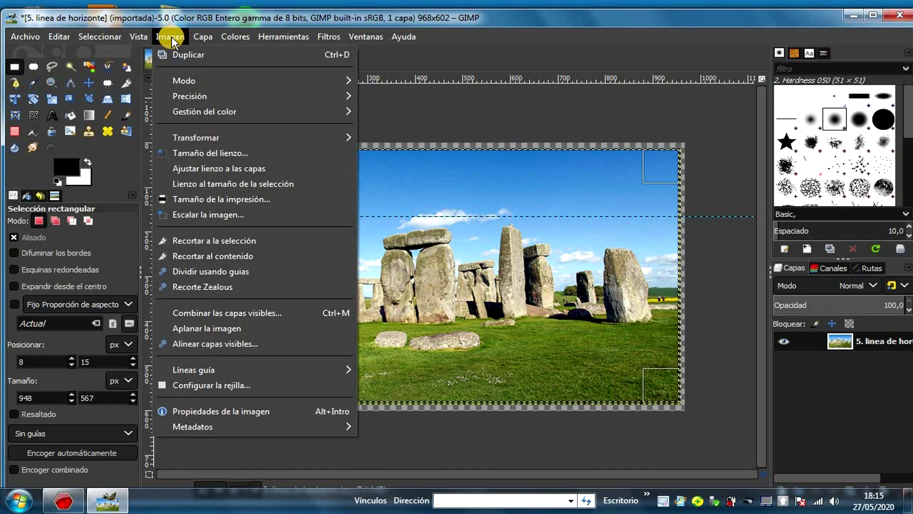
pyautogui.click(220, 261)
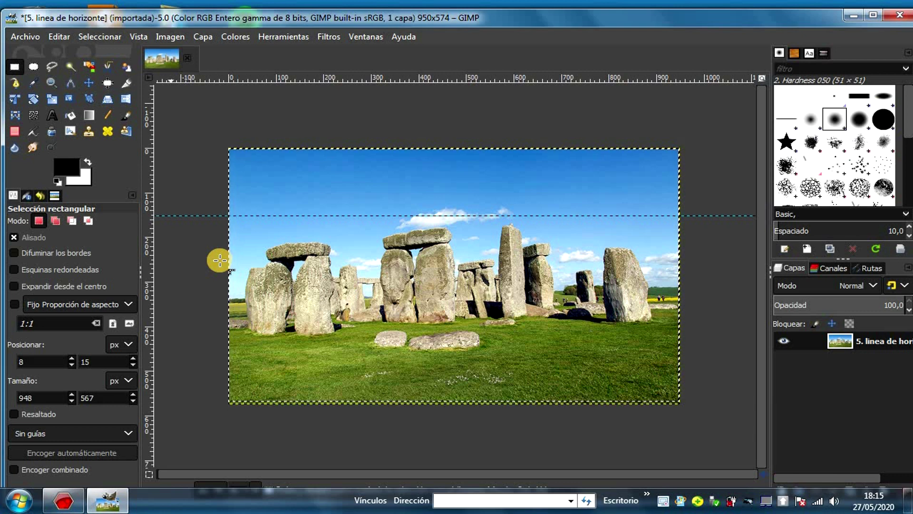
pyautogui.click(59, 37)
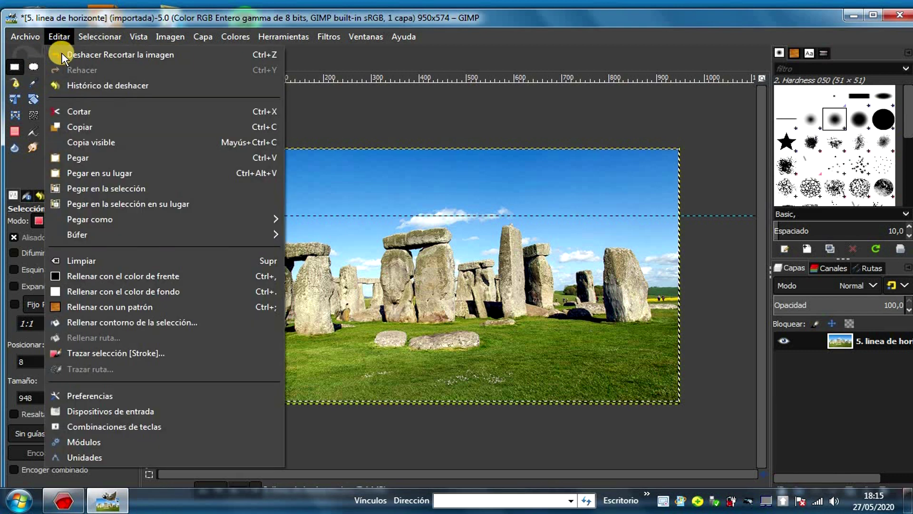
pyautogui.click(385, 105)
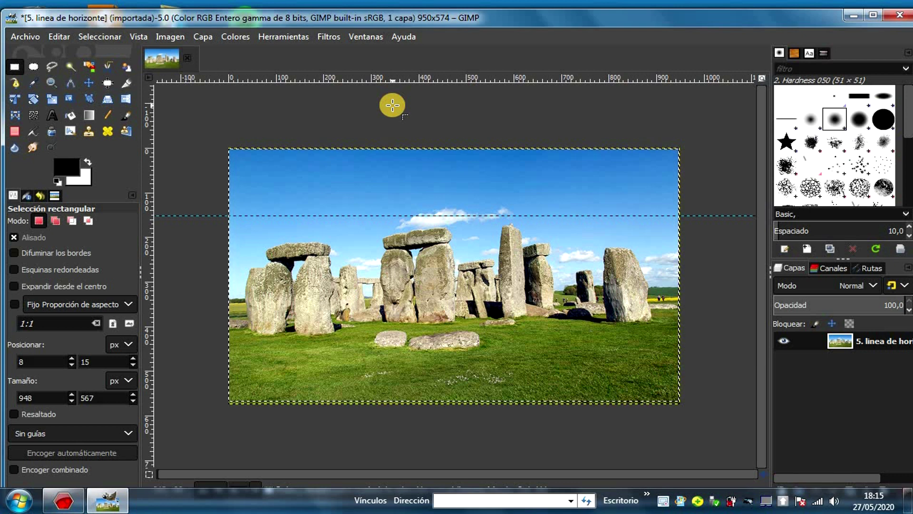
# Step: Save the cropped image as '5. linea de horizonter.xcf' in the horizon exercise folder
pyautogui.click(17, 38)
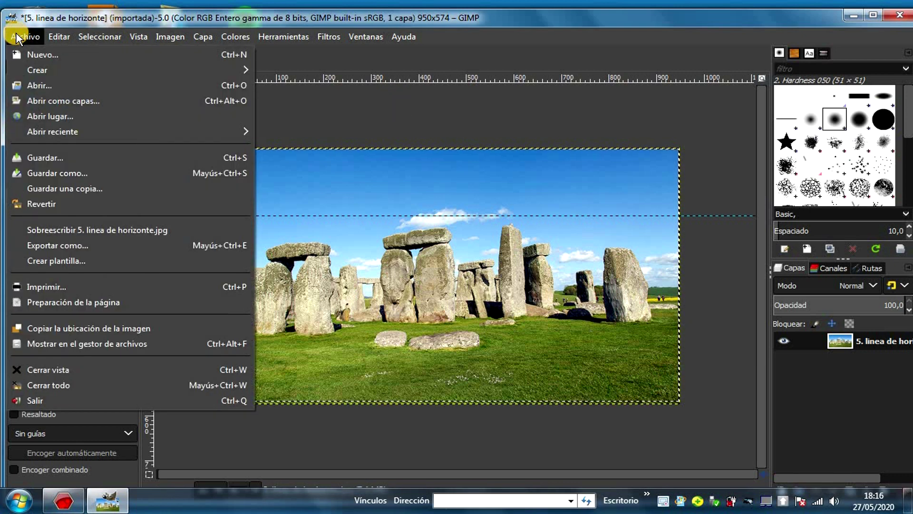
pyautogui.click(65, 176)
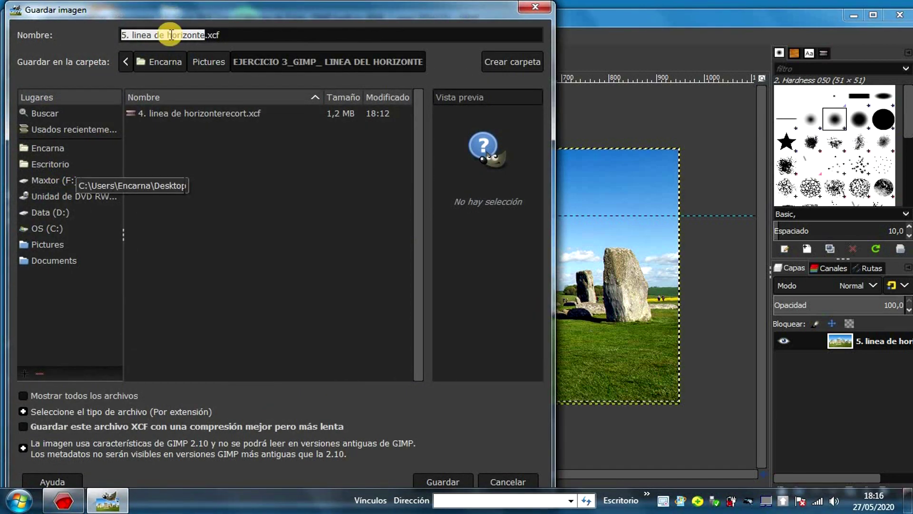
pyautogui.click(205, 36)
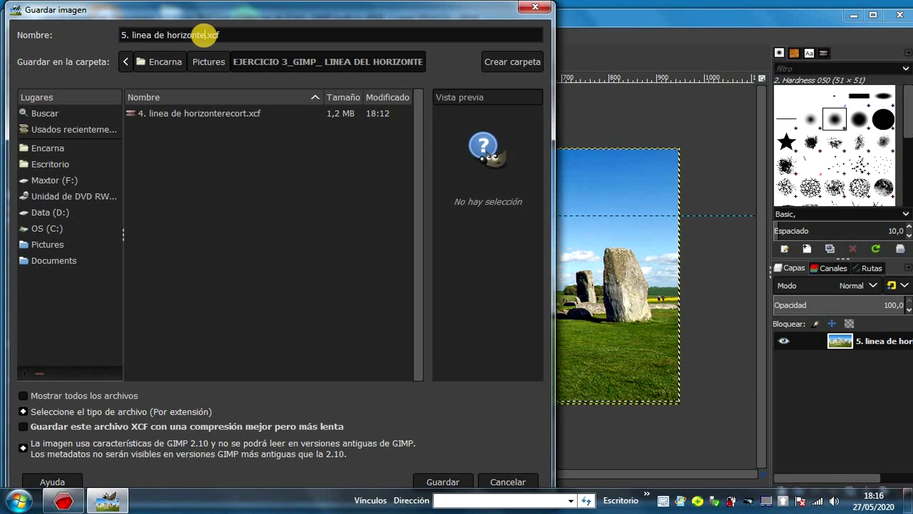
pyautogui.write('r')
pyautogui.click(442, 481)
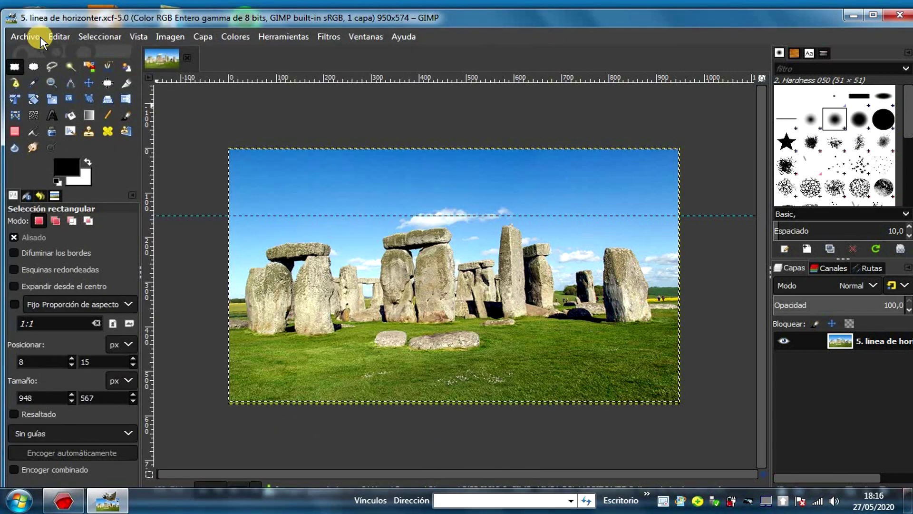
# Step: Export the image as the JPEG '5. linea de horizonter.jpg' at quality 98
pyautogui.click(32, 38)
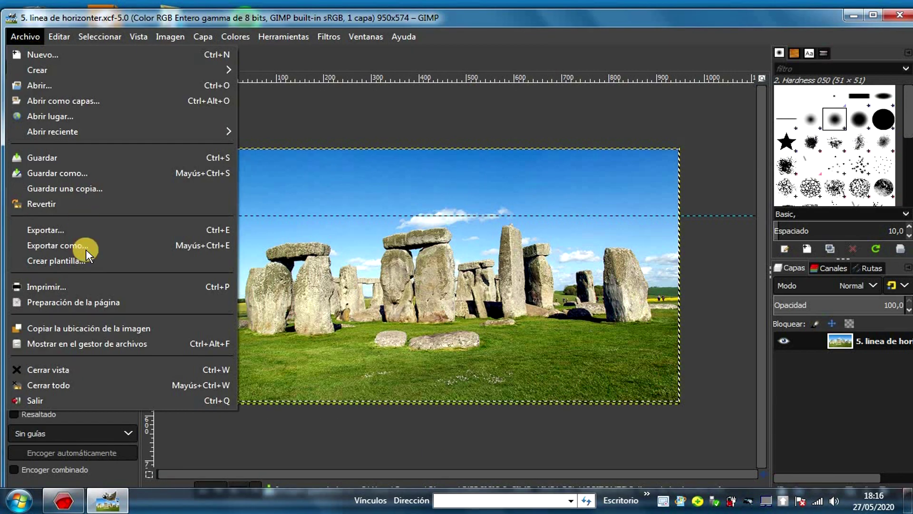
pyautogui.click(84, 231)
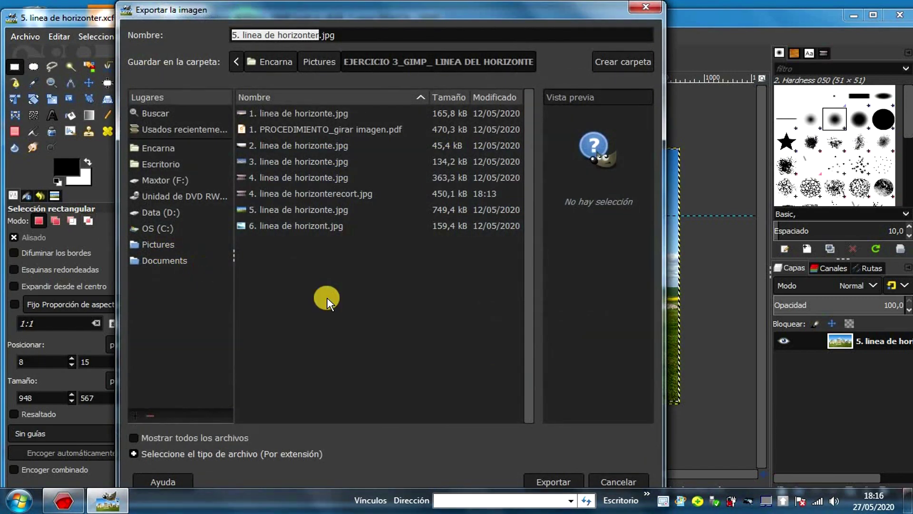
pyautogui.click(138, 455)
pyautogui.scroll(-3, 316, 418)
pyautogui.scroll(-1, 310, 420)
pyautogui.scroll(-3, 313, 425)
pyautogui.scroll(-2, 312, 423)
pyautogui.scroll(-3, 310, 419)
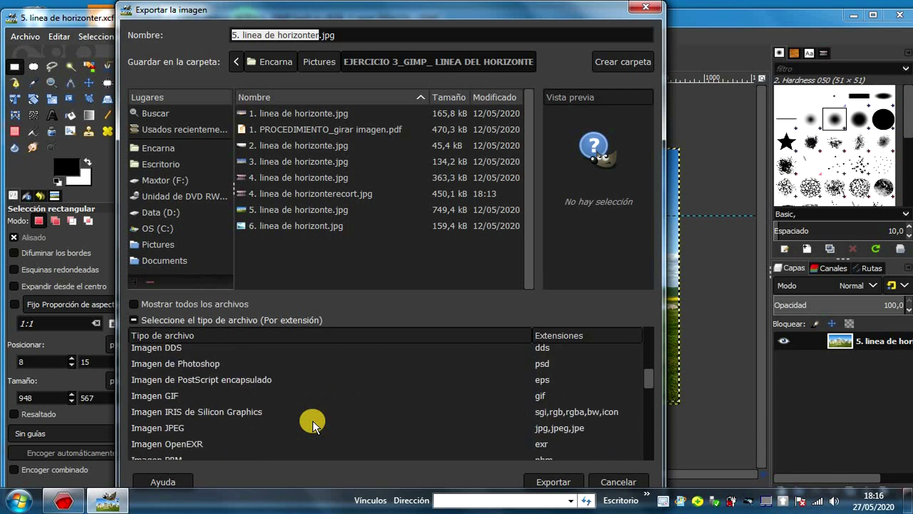
pyautogui.click(160, 428)
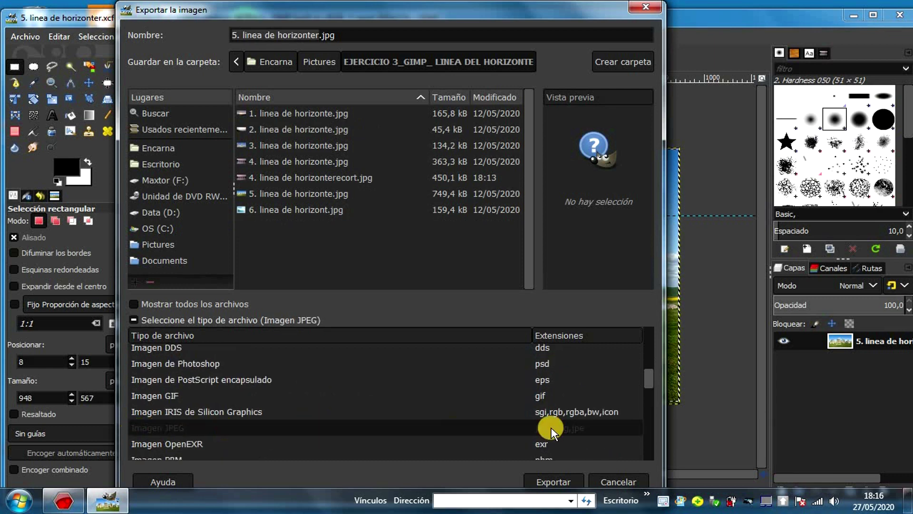
pyautogui.click(552, 482)
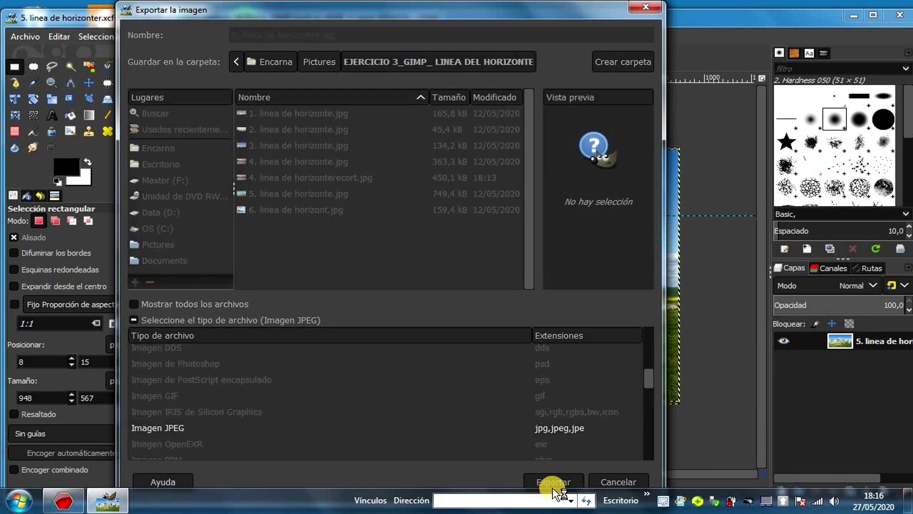
pyautogui.click(473, 403)
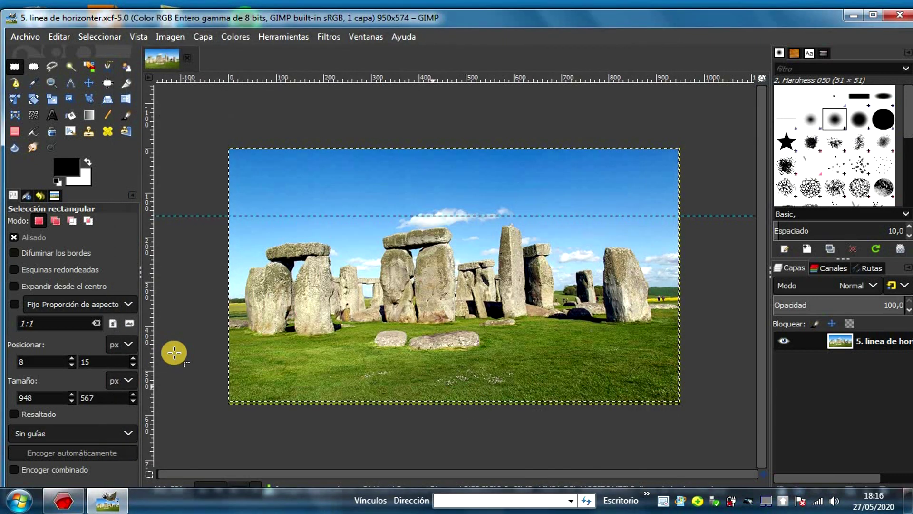